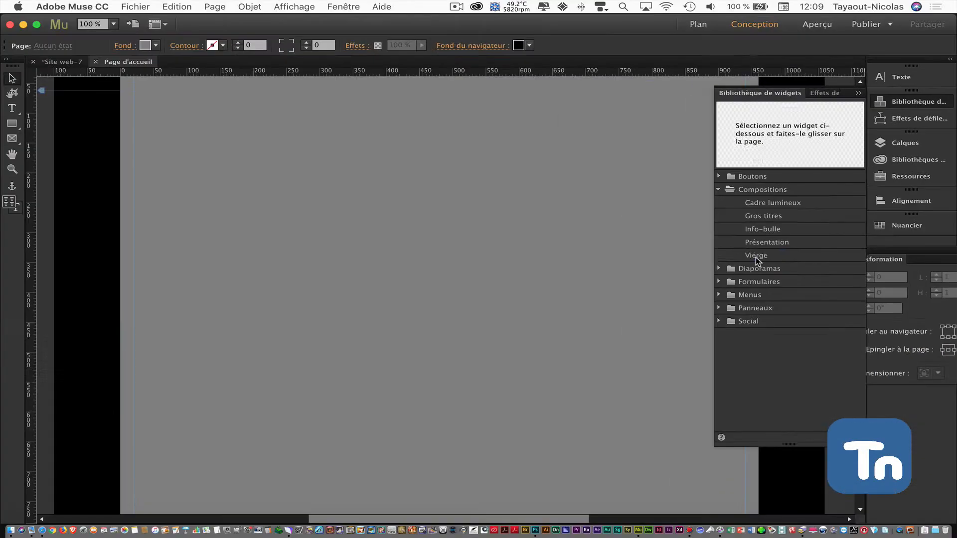
Place a Vierge composition widget on the page and close its options.
drag(550, 334, 0, 196)
drag(209, 192, 213, 194)
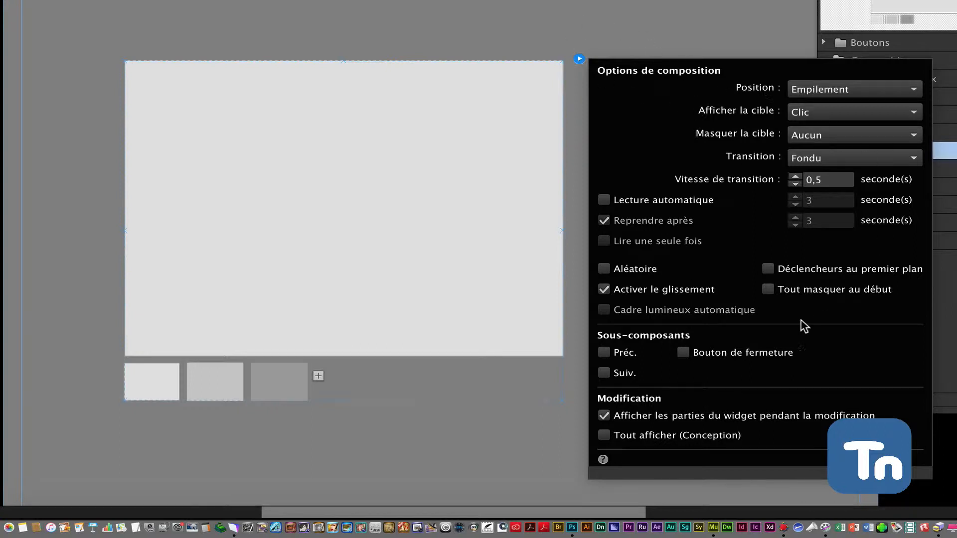
click(945, 456)
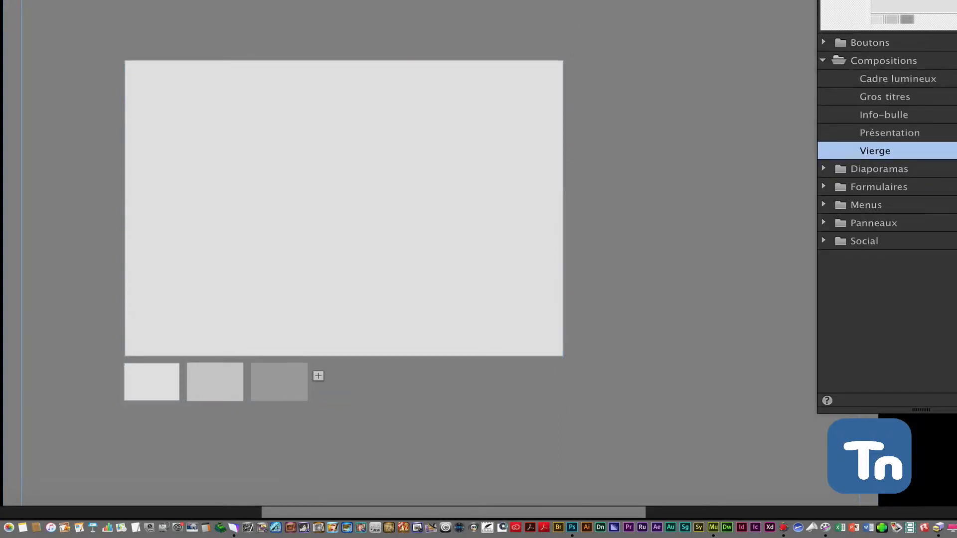
Reposition the composition widget on the page so its target sits at about X 207, Y 209.
click(425, 134)
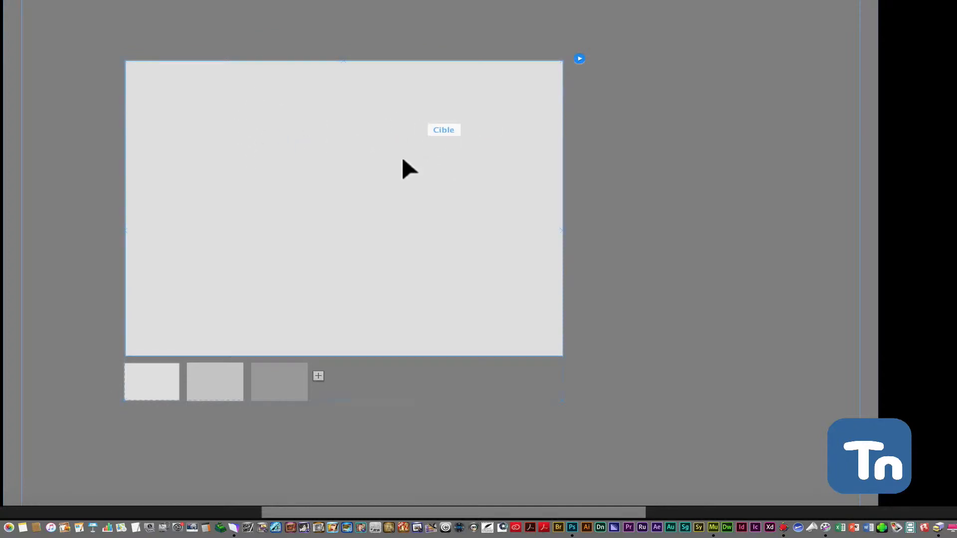
drag(330, 161, 317, 145)
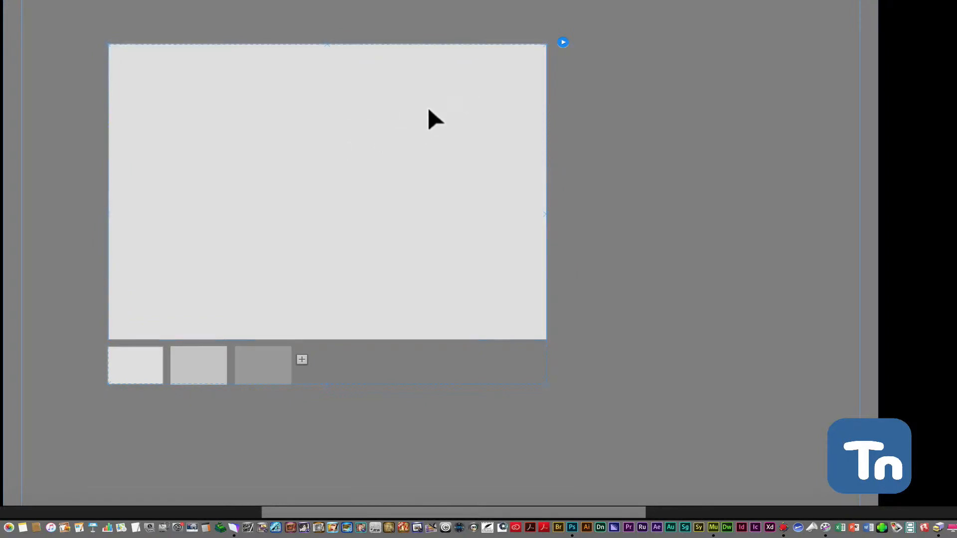
drag(427, 111, 512, 110)
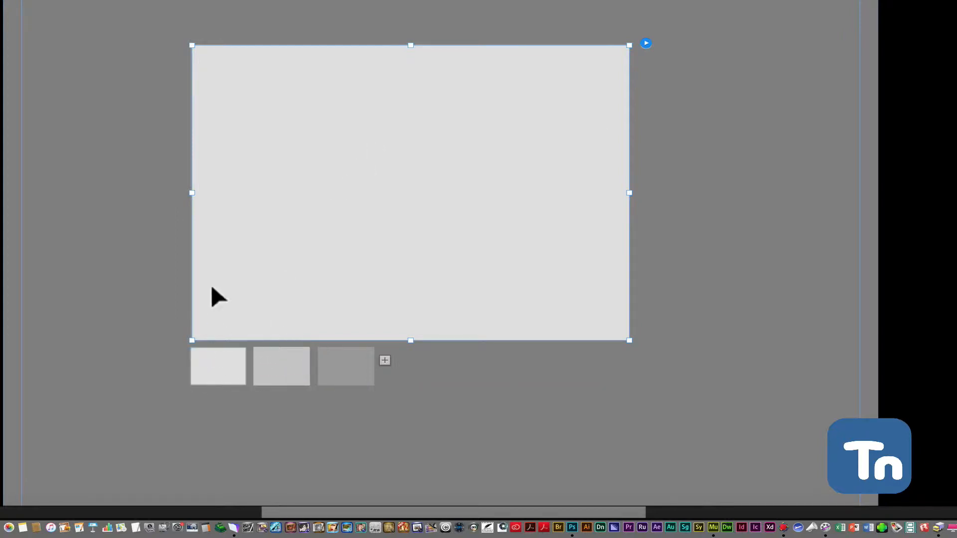
Select each of the three triggers in turn to examine the target it displays.
click(220, 370)
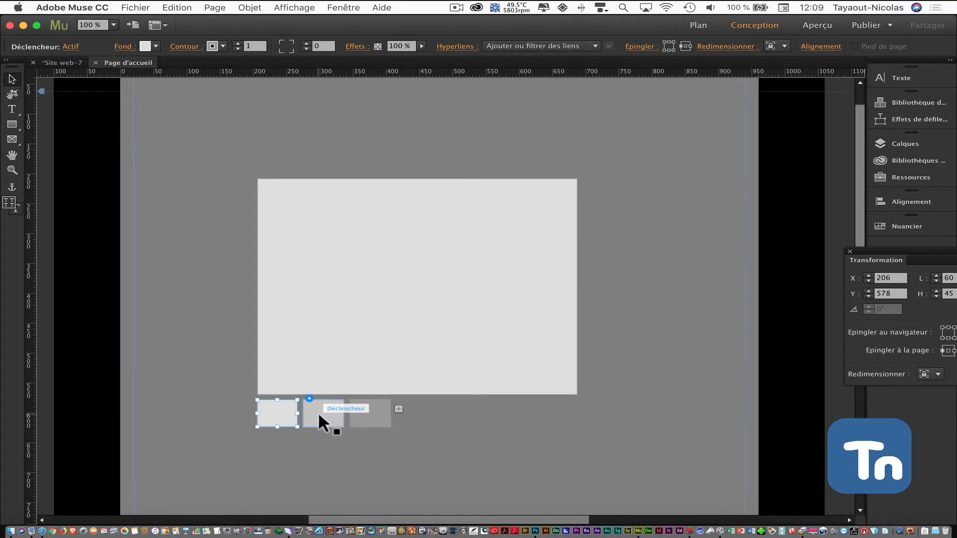
click(315, 411)
click(368, 413)
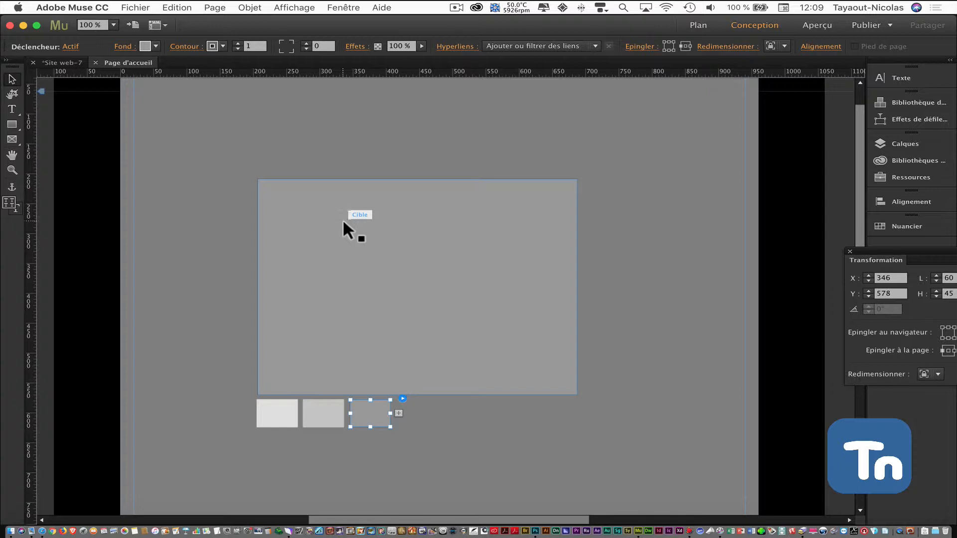
Move the target against the page's left margin guide and enlarge it to about 919 × 466 px, reaching the right guide.
click(343, 220)
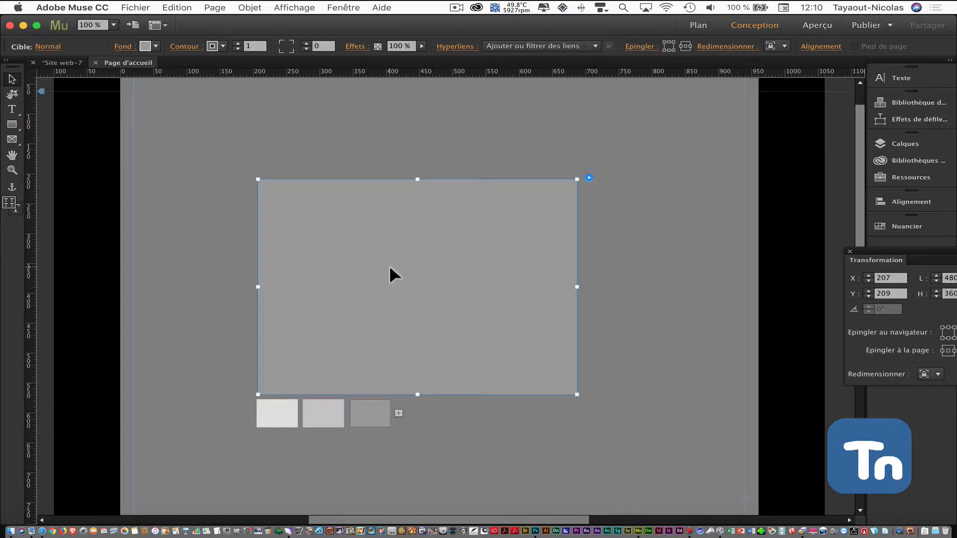
drag(390, 268, 265, 212)
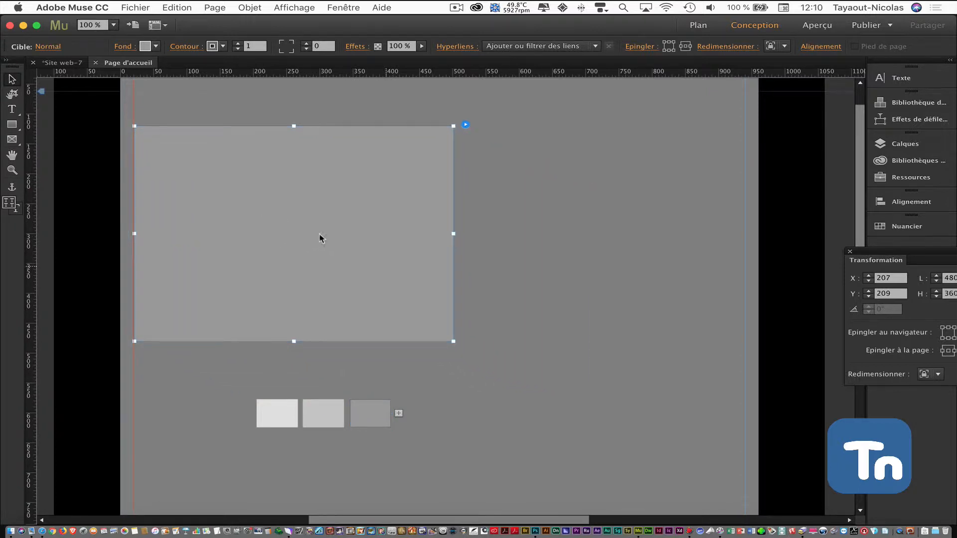
drag(454, 345, 746, 405)
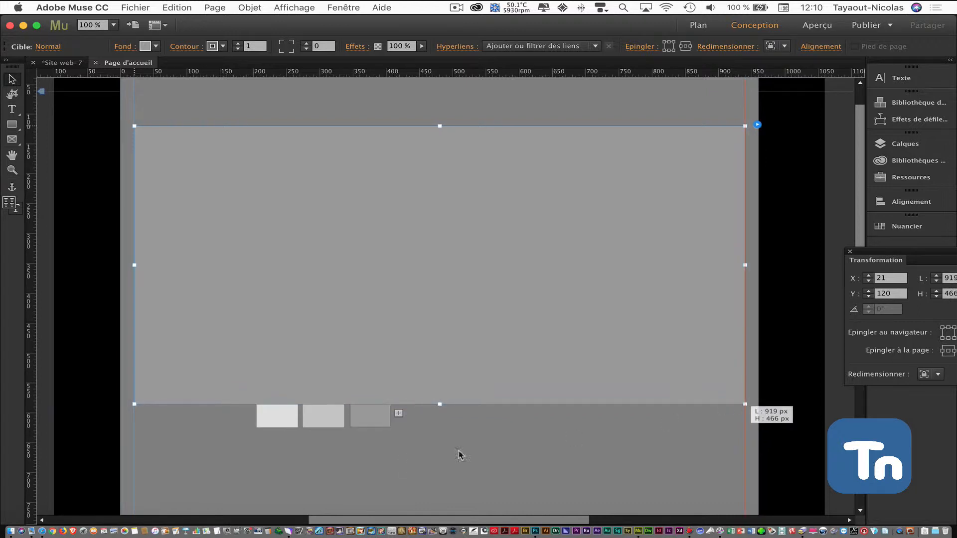
Move the three triggers together below the target and extend the target's height to about 520 px.
click(274, 416)
shift+click(316, 417)
shift+click(358, 418)
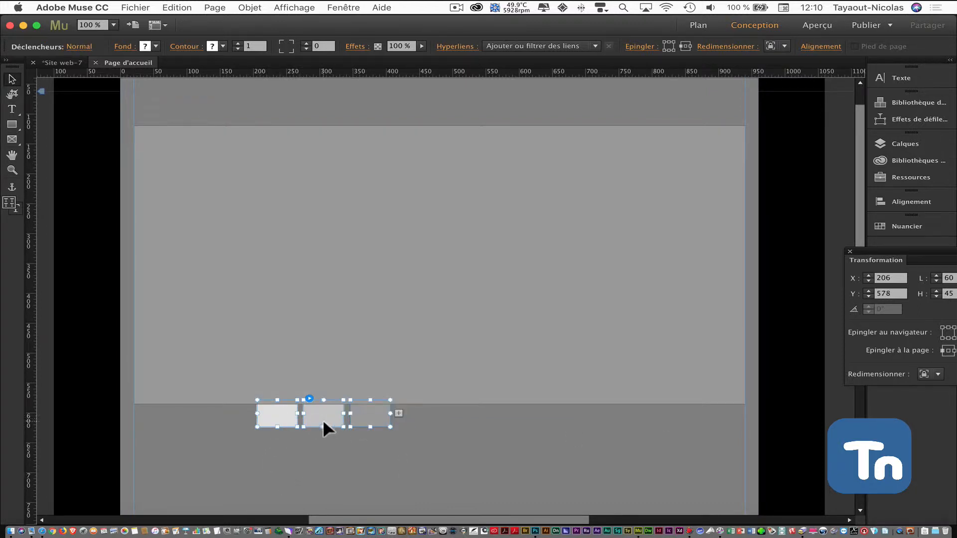
drag(322, 420, 326, 474)
click(439, 390)
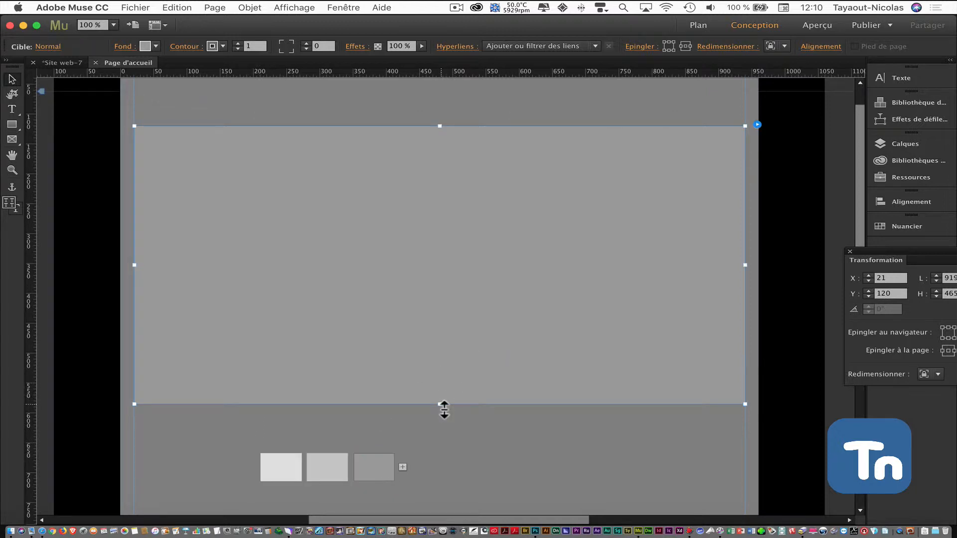
drag(444, 410, 451, 444)
Center the three triggers together just beneath the target, with the first at about X 380, Y 658.
click(293, 465)
shift+click(322, 467)
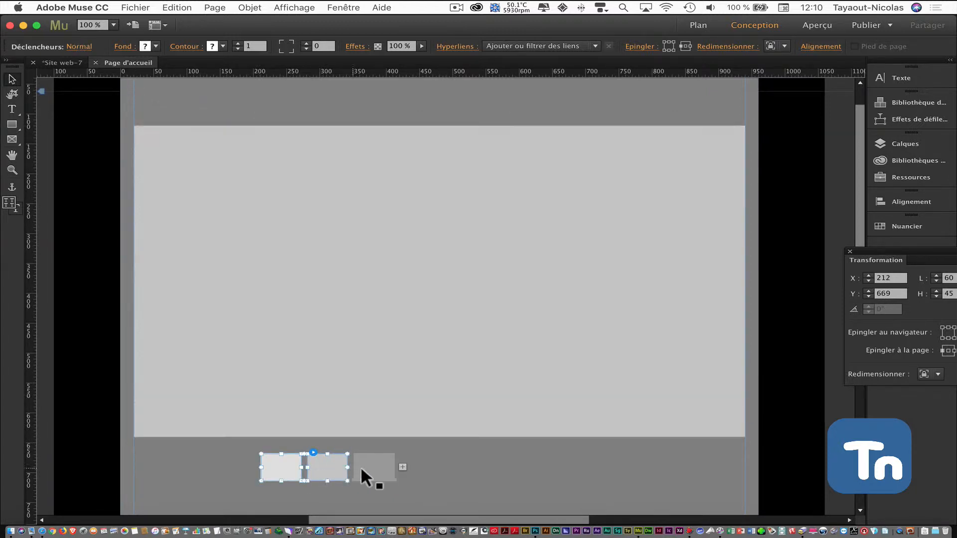
shift+click(360, 466)
drag(321, 468, 433, 461)
Review the composition options of the widget and close them.
click(420, 415)
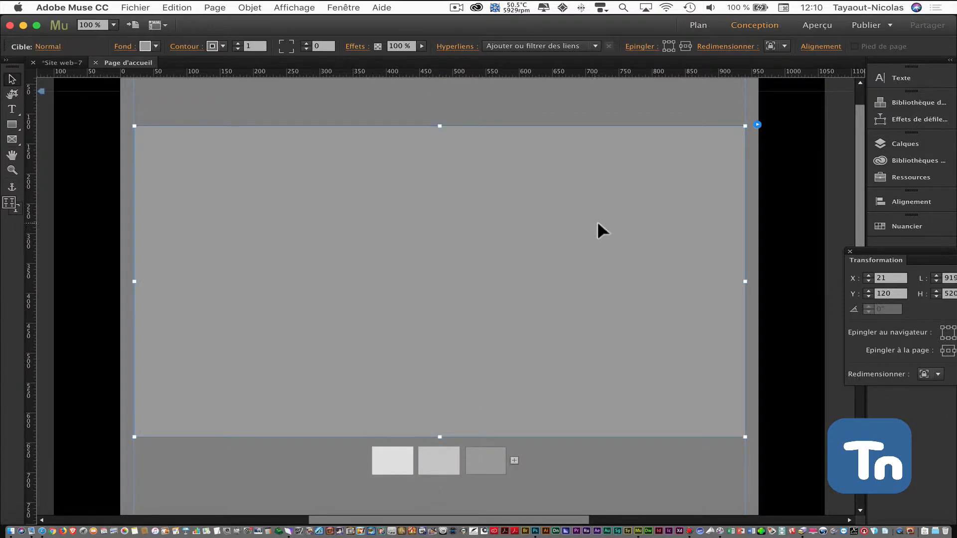
click(757, 124)
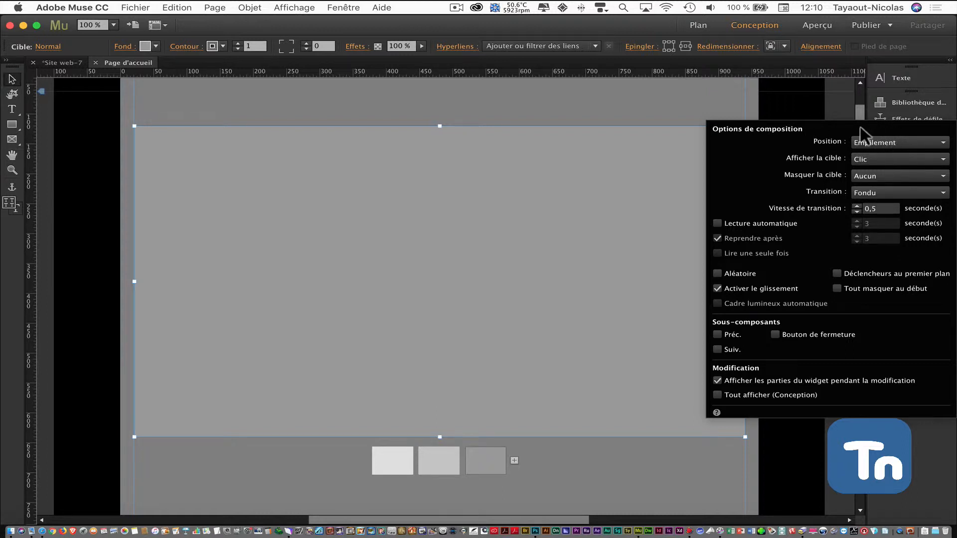
click(444, 258)
Give the first trigger's target the background image 7F8S7620.jpg with its adjustment set to Ajuster au fond.
click(386, 462)
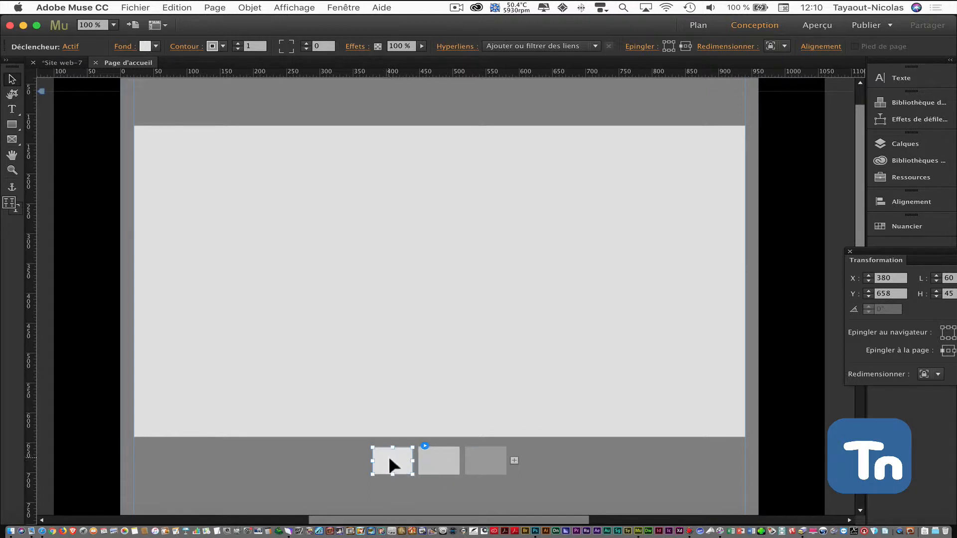
click(302, 345)
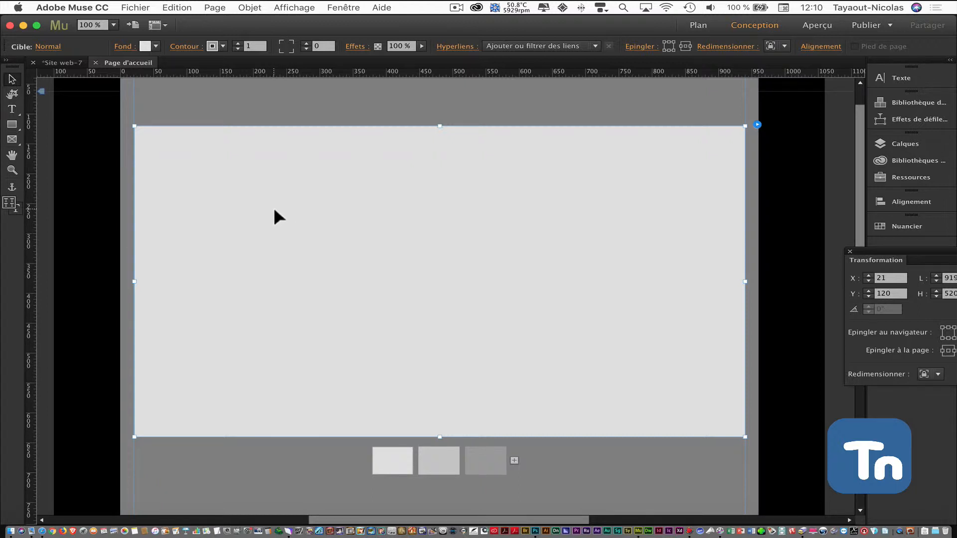
click(121, 47)
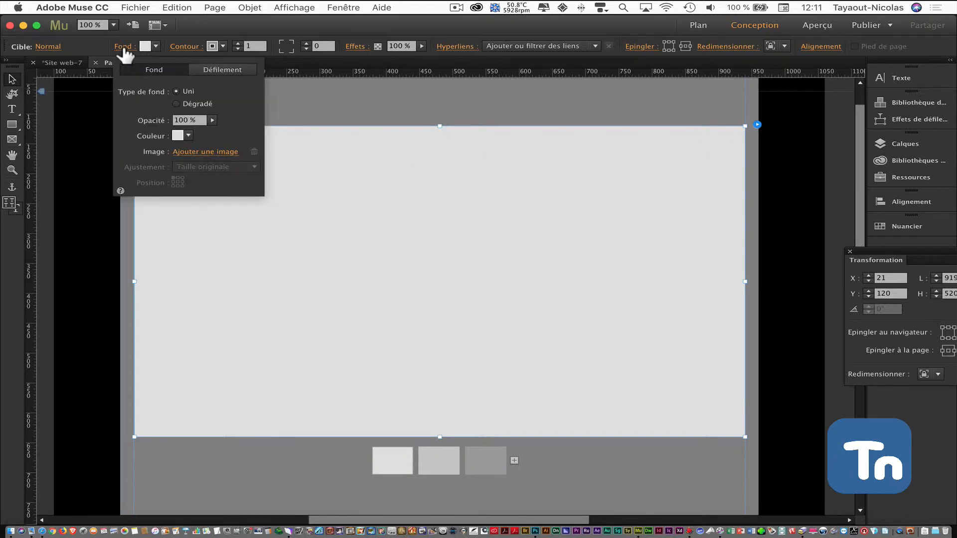
click(232, 151)
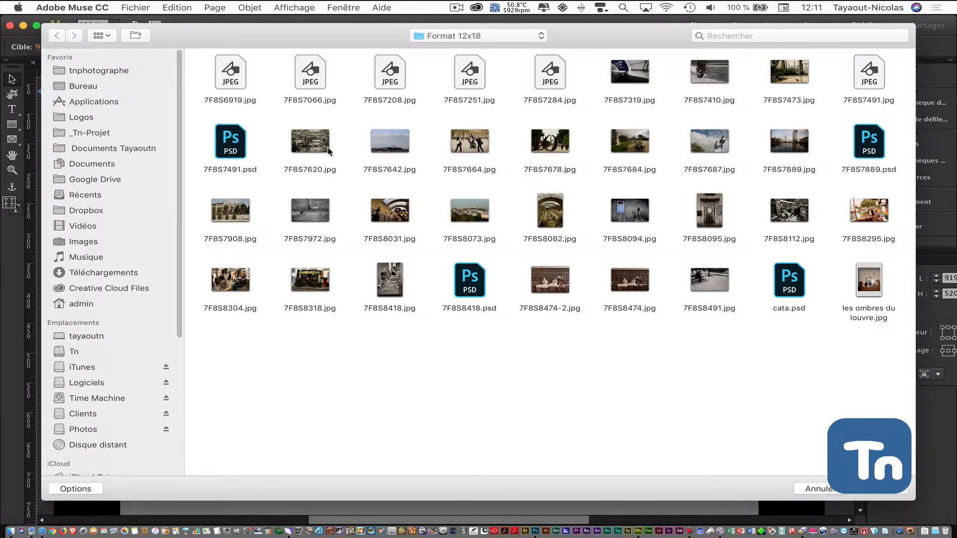
click(329, 151)
click(880, 491)
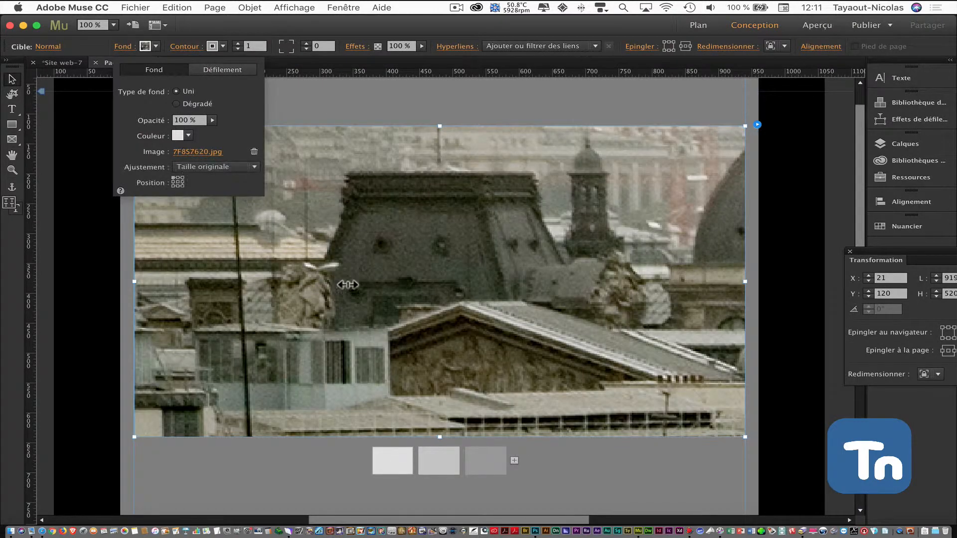
click(214, 169)
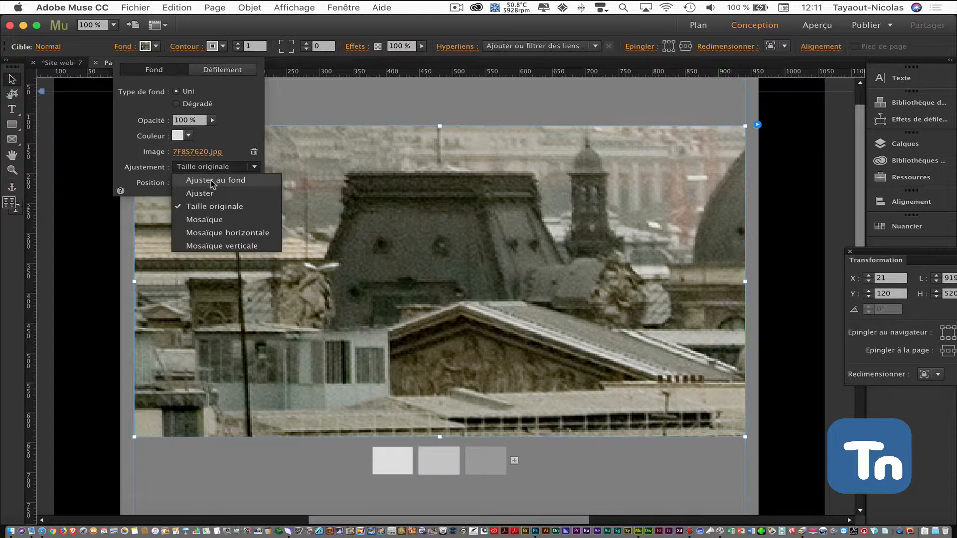
click(238, 181)
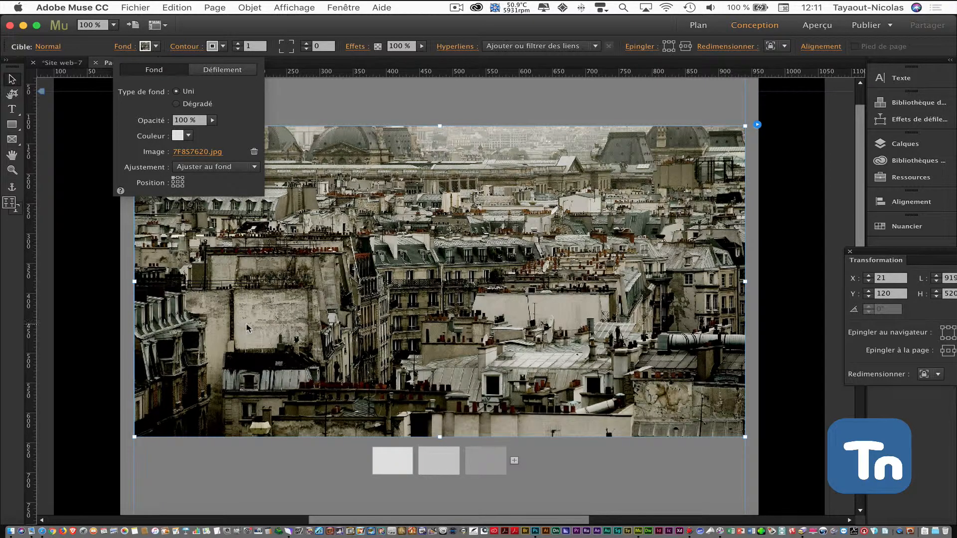
Give the second trigger's target the background image 7F8S7687.jpg with its adjustment set to Ajuster au fond.
click(442, 461)
click(368, 342)
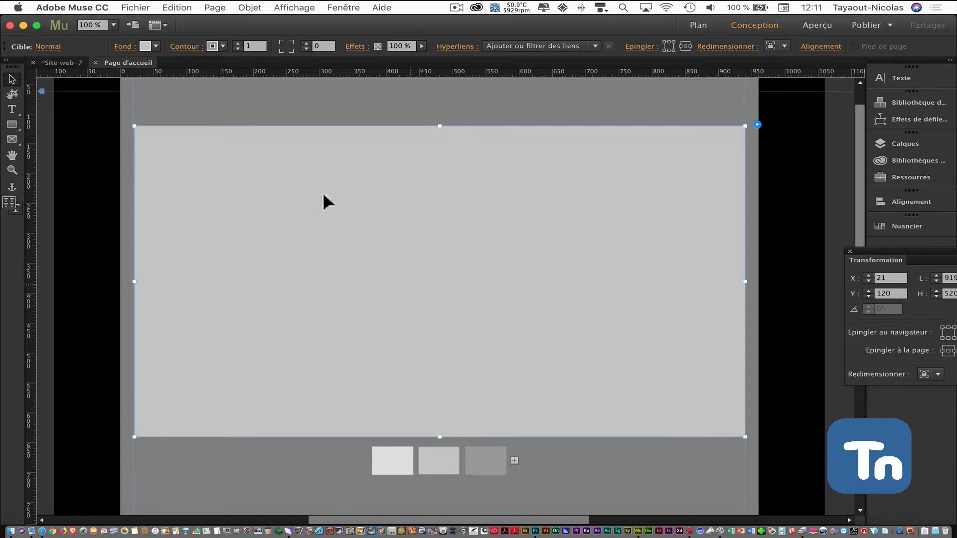
click(128, 46)
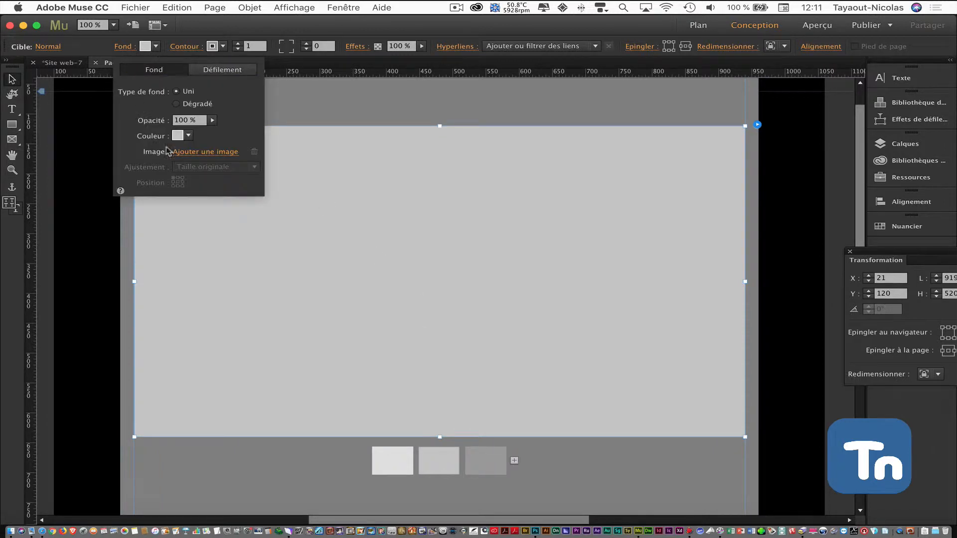
click(199, 153)
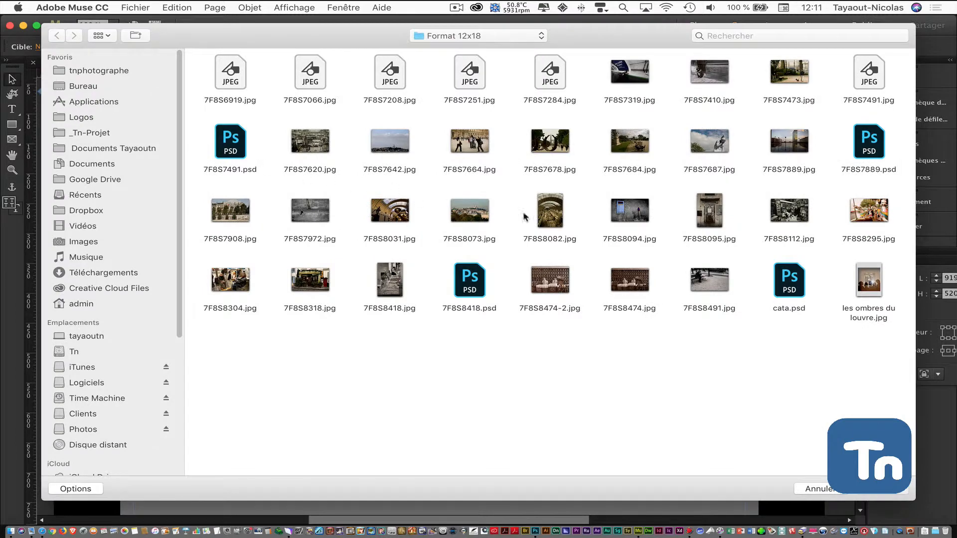
click(712, 151)
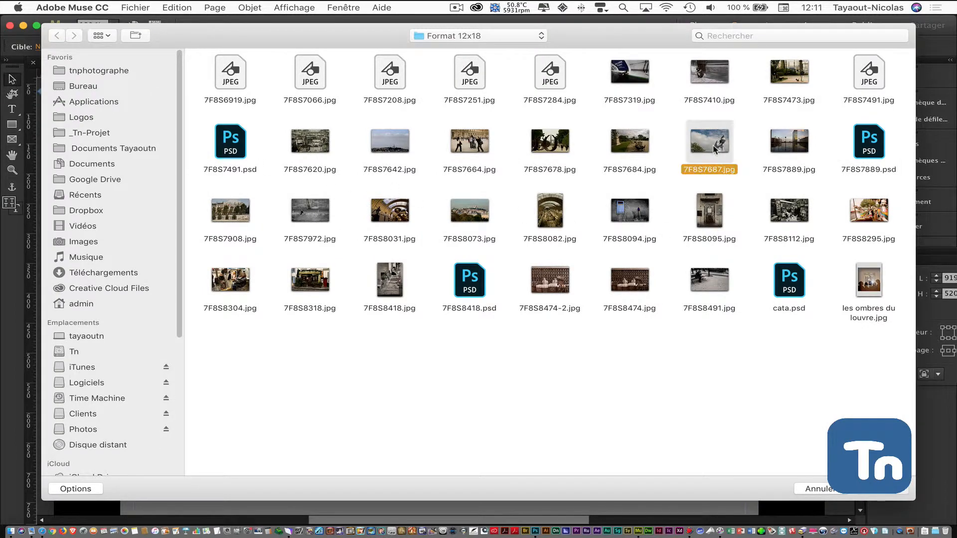
click(884, 489)
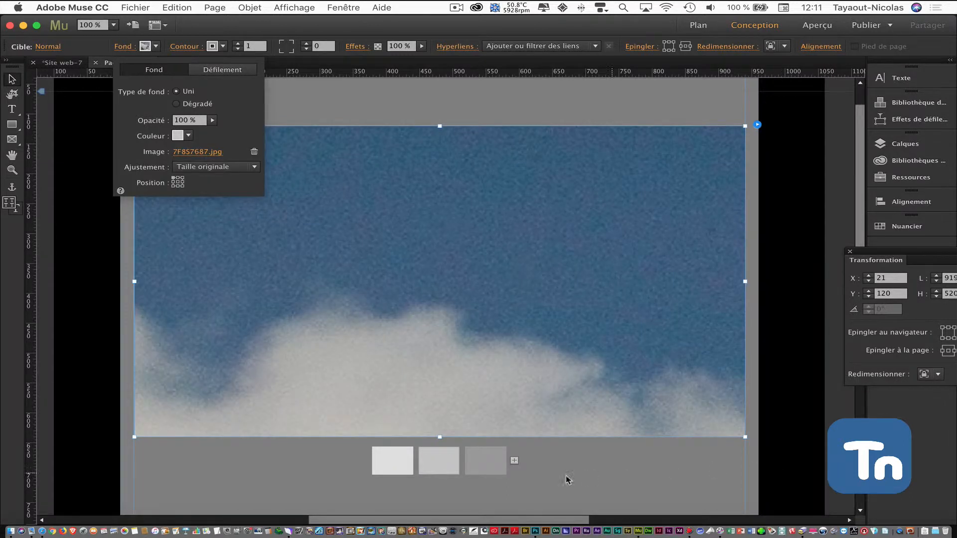
click(199, 168)
click(206, 183)
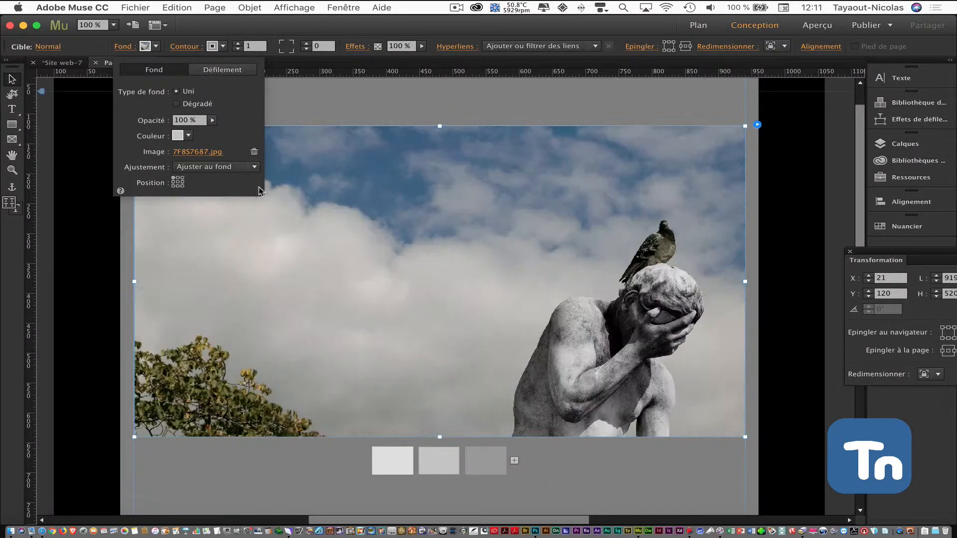
Give the third trigger's target the background image 7F8S7889.jpg with its adjustment set to Ajuster au fond.
click(486, 457)
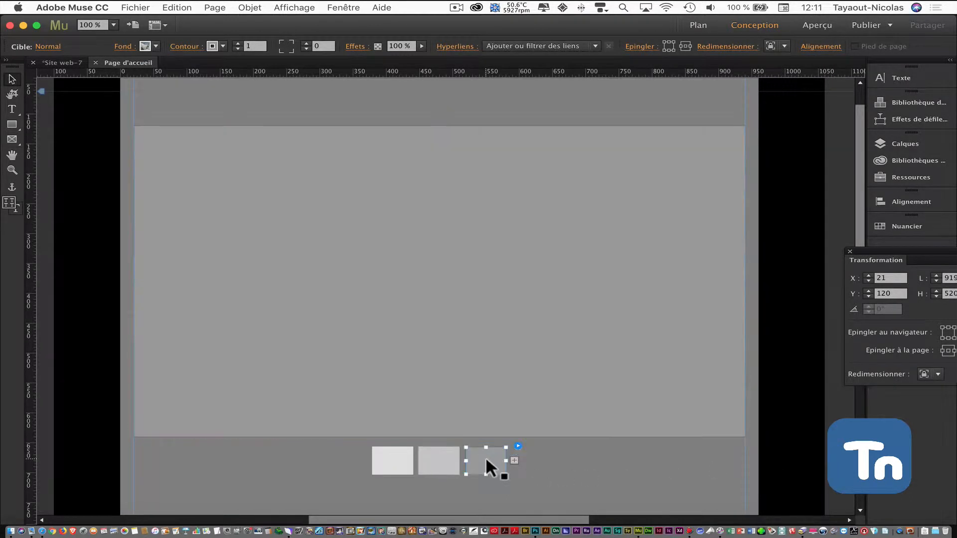
click(394, 315)
click(144, 46)
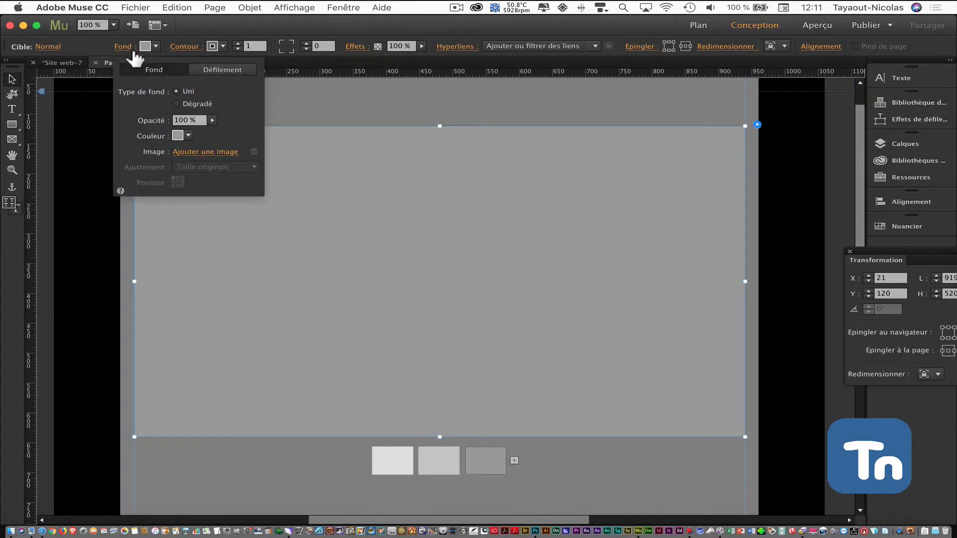
click(205, 153)
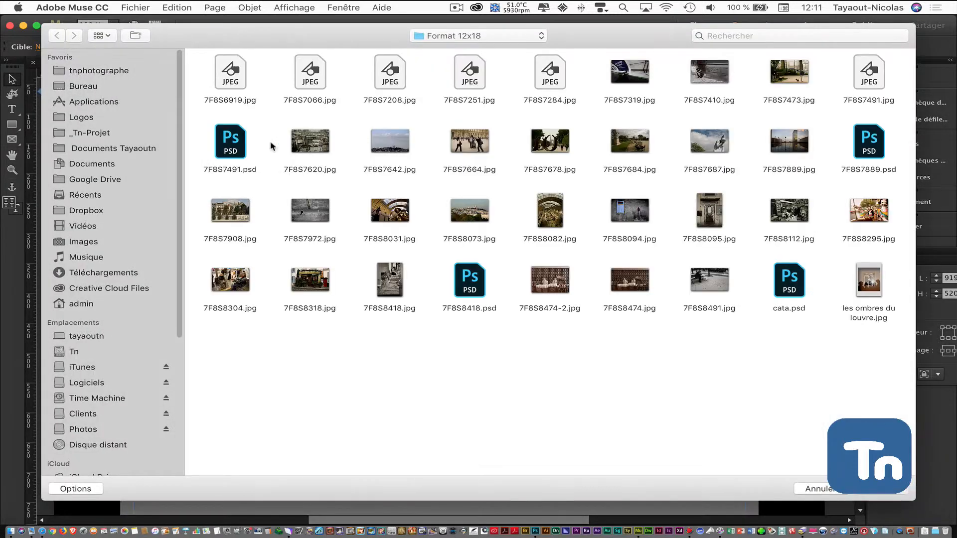
click(797, 147)
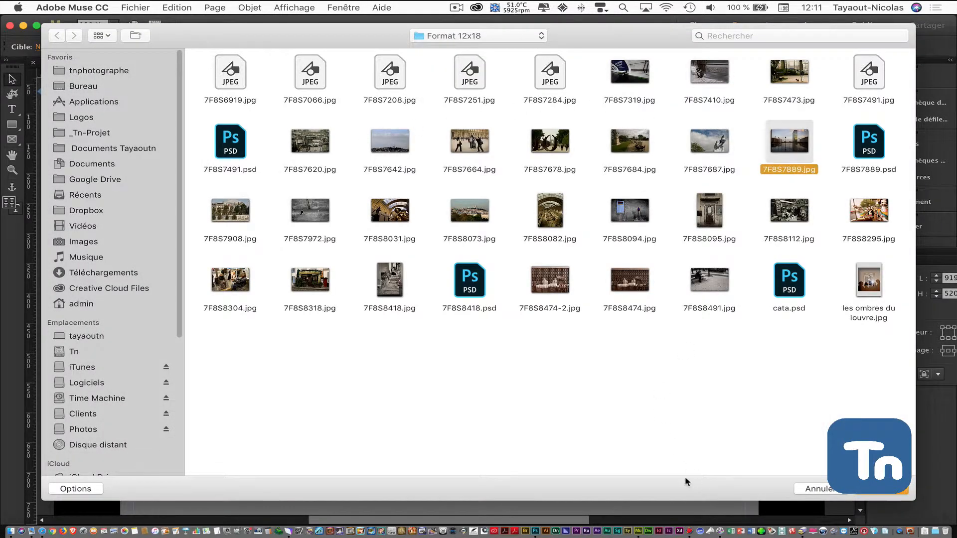
click(875, 491)
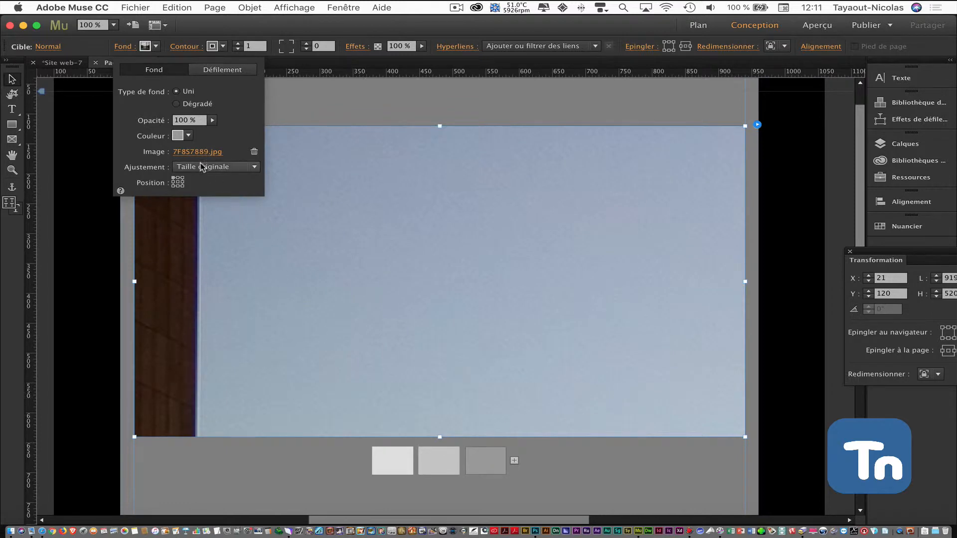
click(209, 168)
click(214, 180)
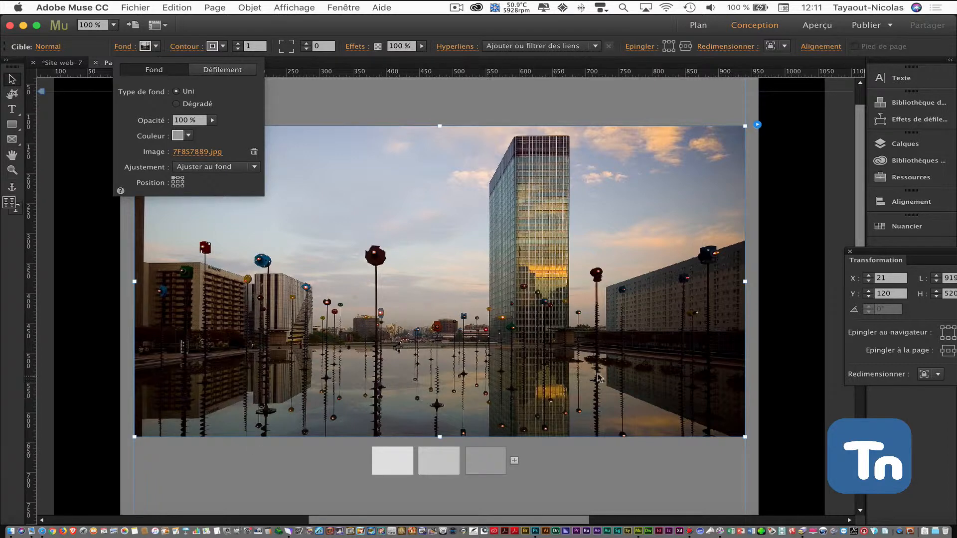
Collapse the floating Transformation panel and move it over the page's right edge.
click(906, 252)
drag(906, 255, 784, 223)
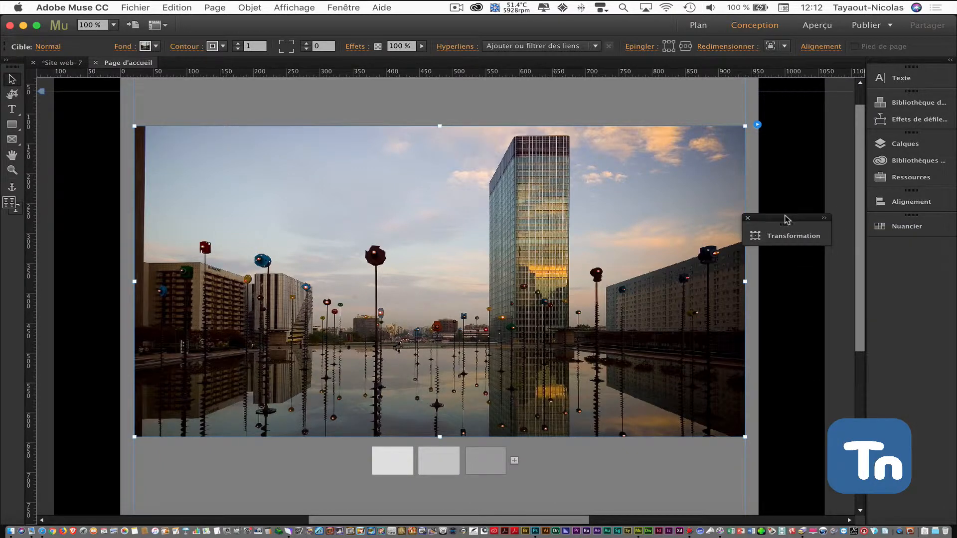
Preview the page in the browser, try the slideshow's triggers, and close the preview.
double_click(786, 220)
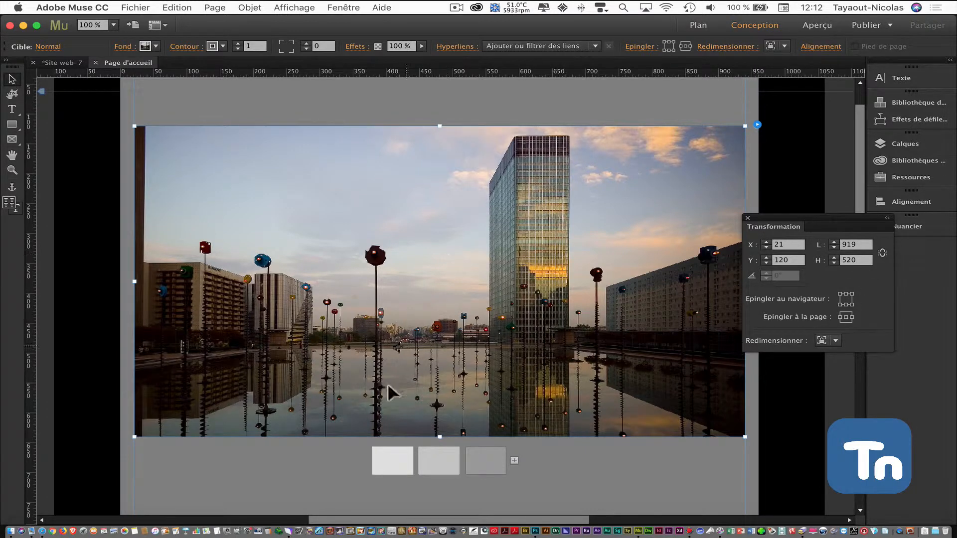
click(326, 463)
click(390, 465)
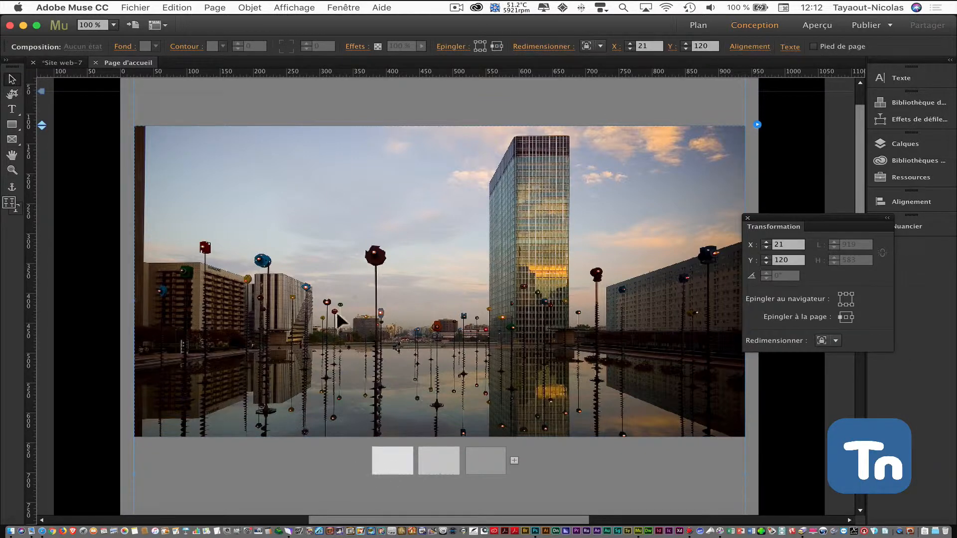
click(130, 8)
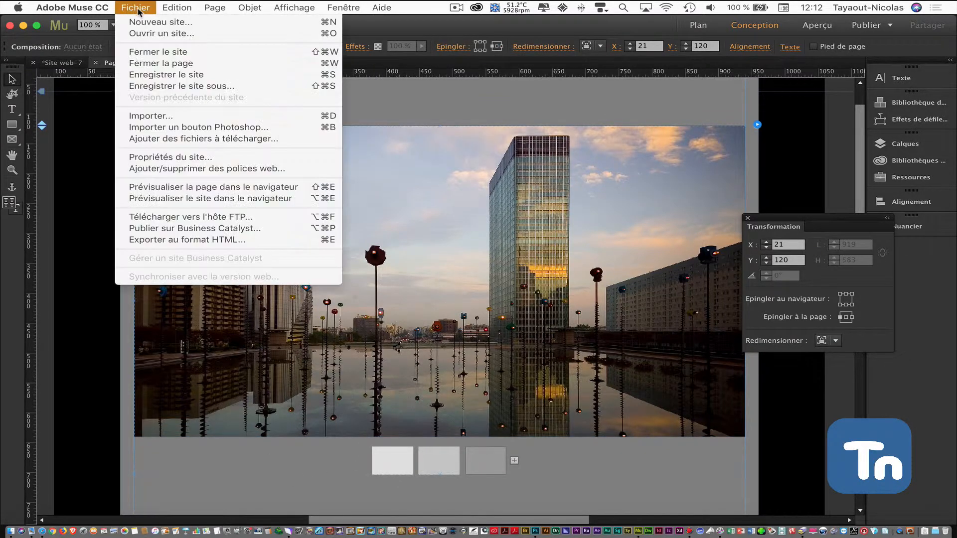
click(177, 188)
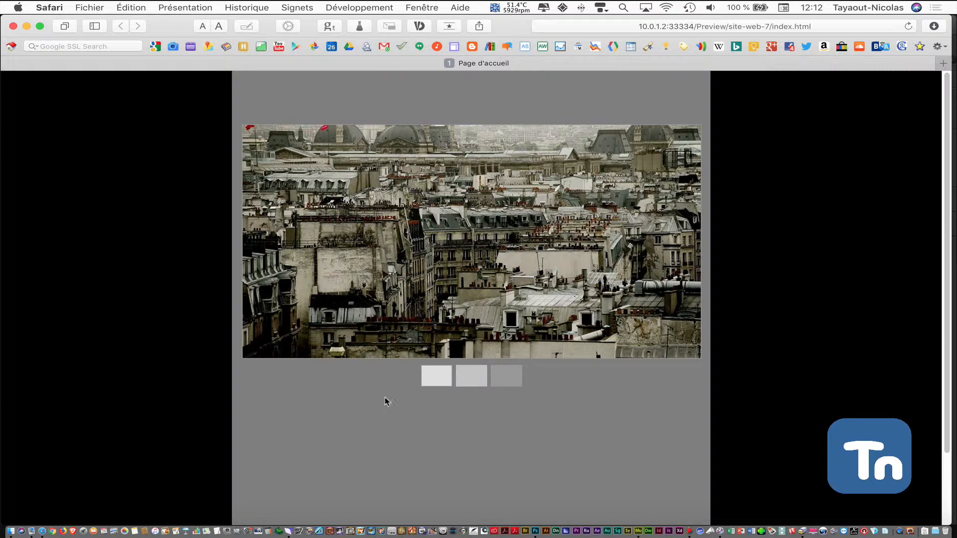
click(463, 380)
click(499, 374)
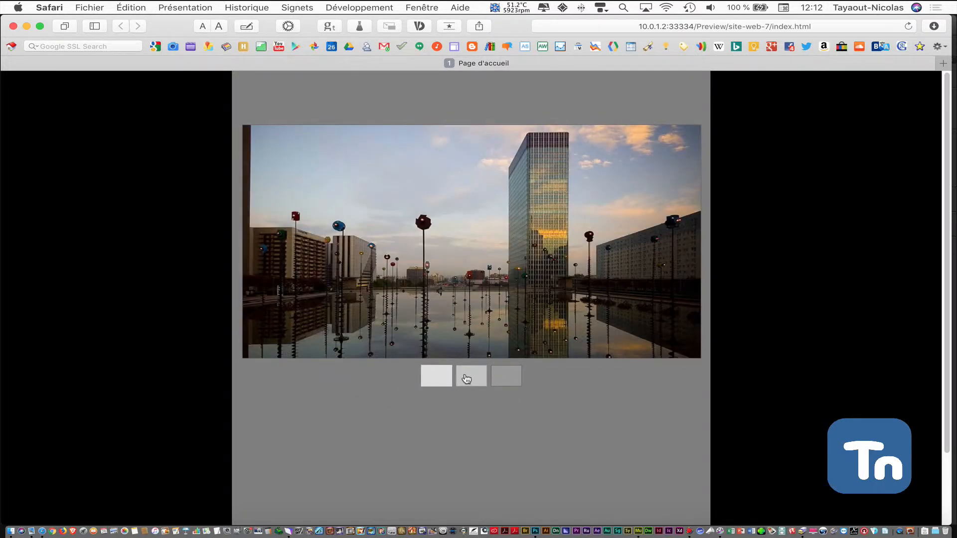
click(470, 378)
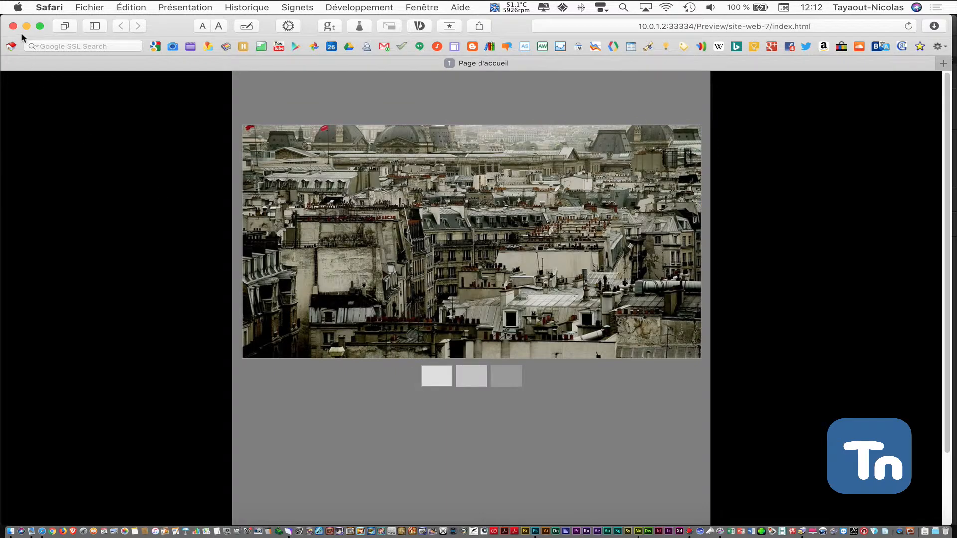
click(12, 26)
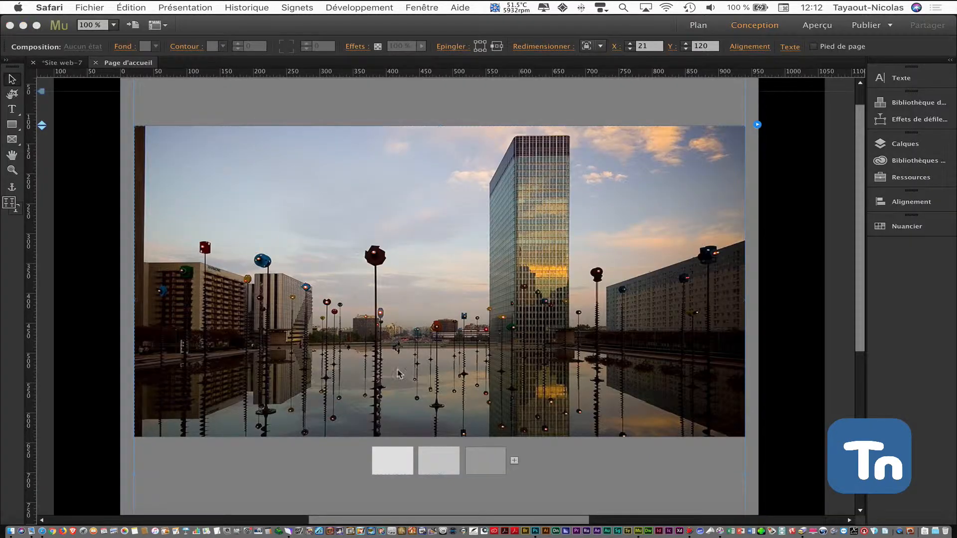
Enable Lecture automatique in the slideshow's composition options, keeping 3 seconds per image.
click(487, 457)
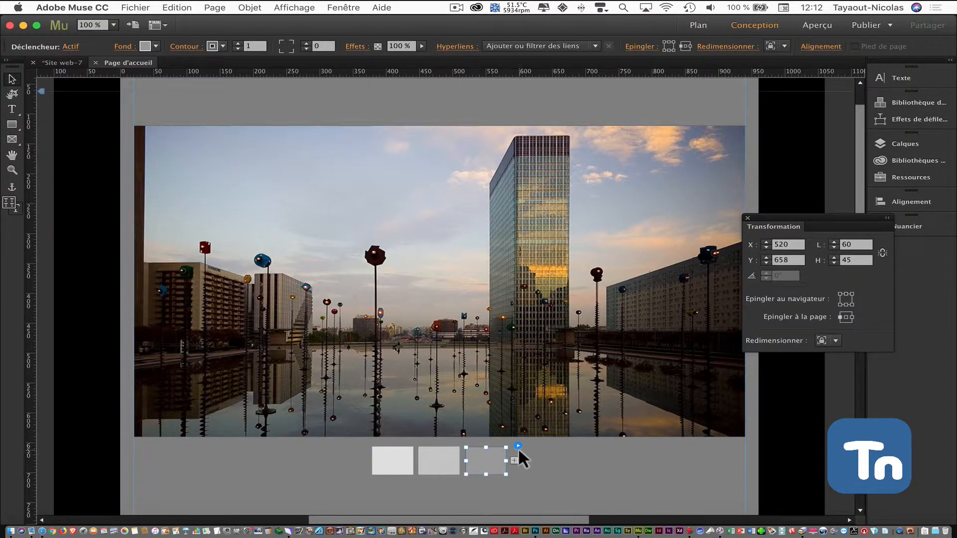
click(516, 445)
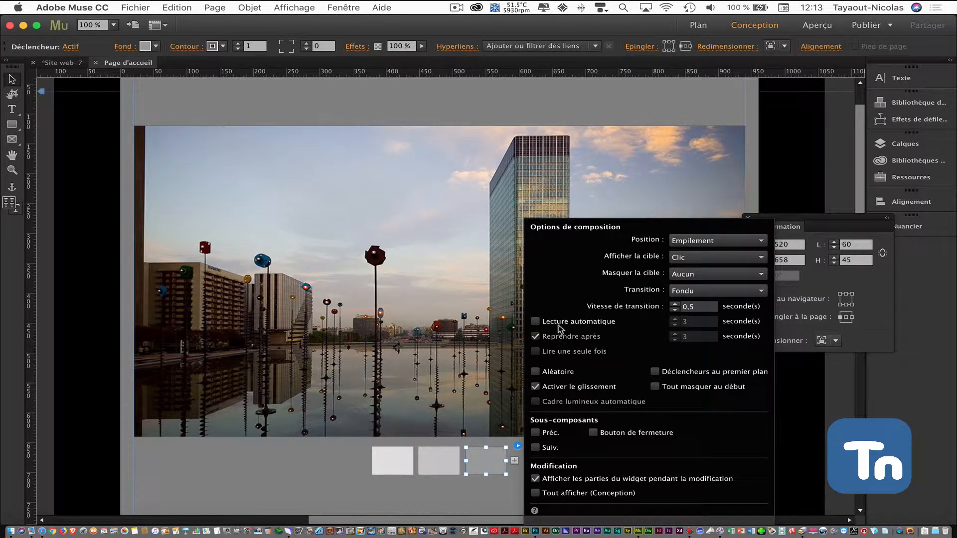
click(535, 321)
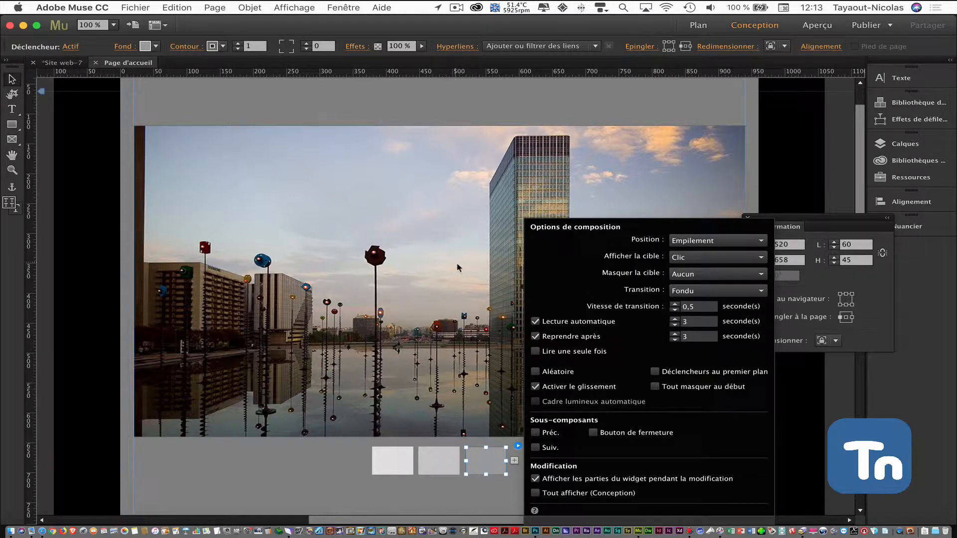
click(552, 160)
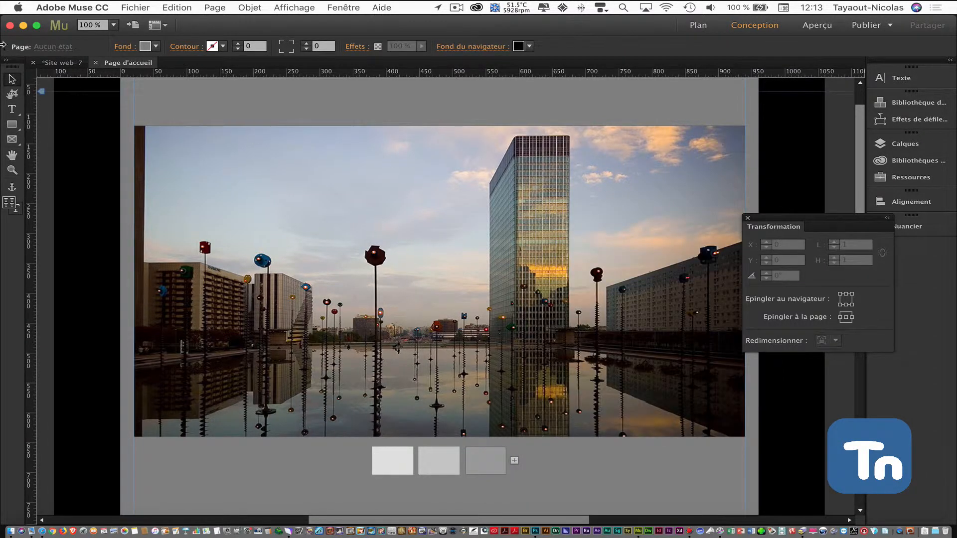
Preview the page in the browser to watch the slideshow play automatically, and close the preview.
click(134, 8)
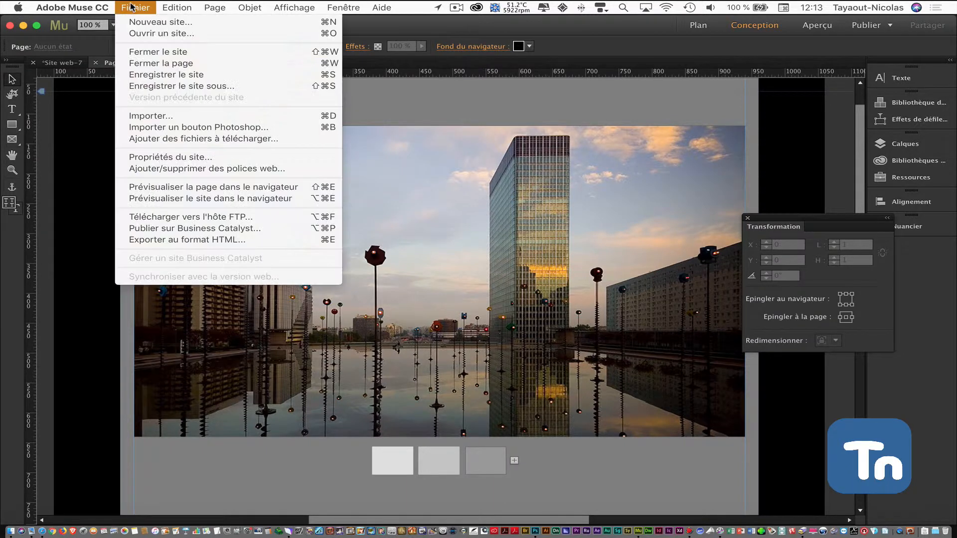
click(164, 187)
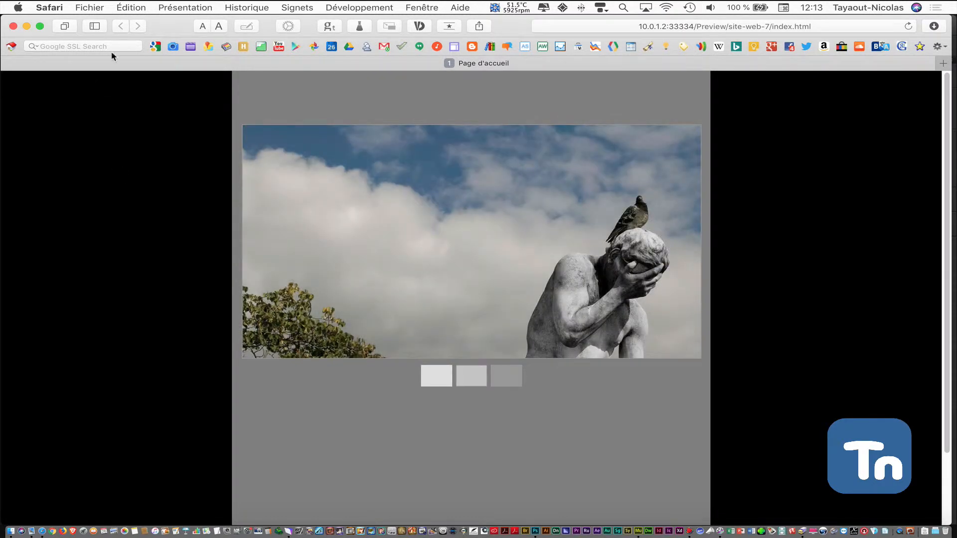
click(14, 26)
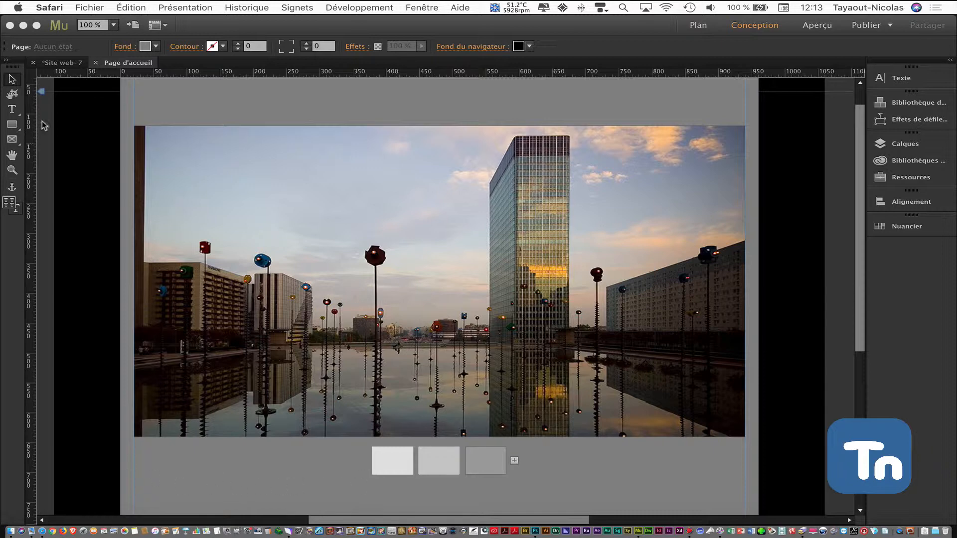
Add a text frame about 402 × 39 px above the slideshow image containing "Les lanternes de Vasilasky".
click(14, 110)
click(13, 111)
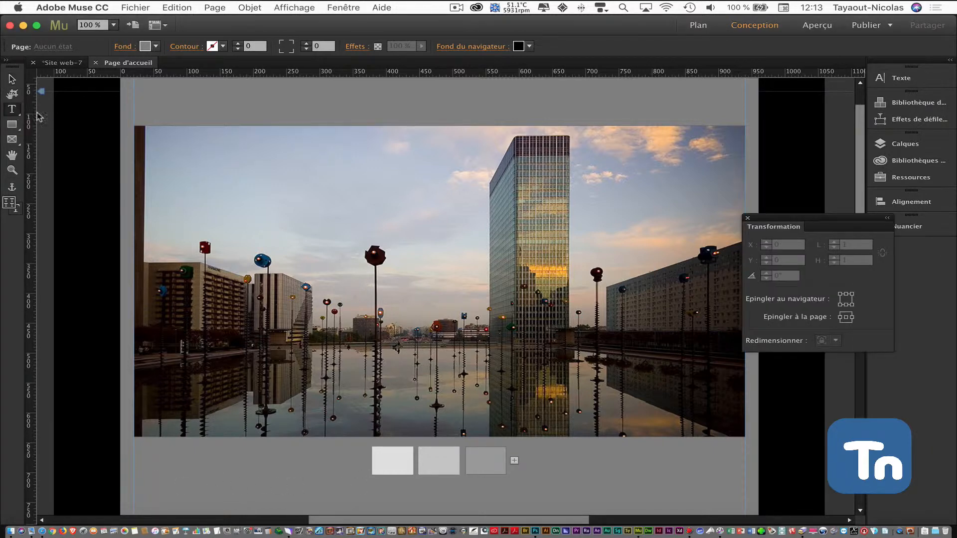
drag(163, 85, 430, 112)
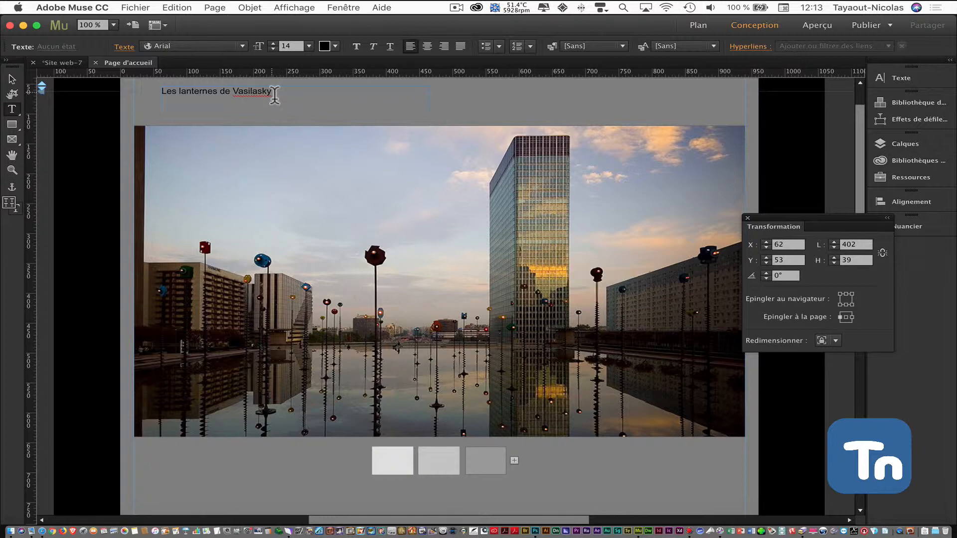
Float the Texte panel over the page's right side and set the whole title's font to Trebuchet.
drag(299, 93, 145, 94)
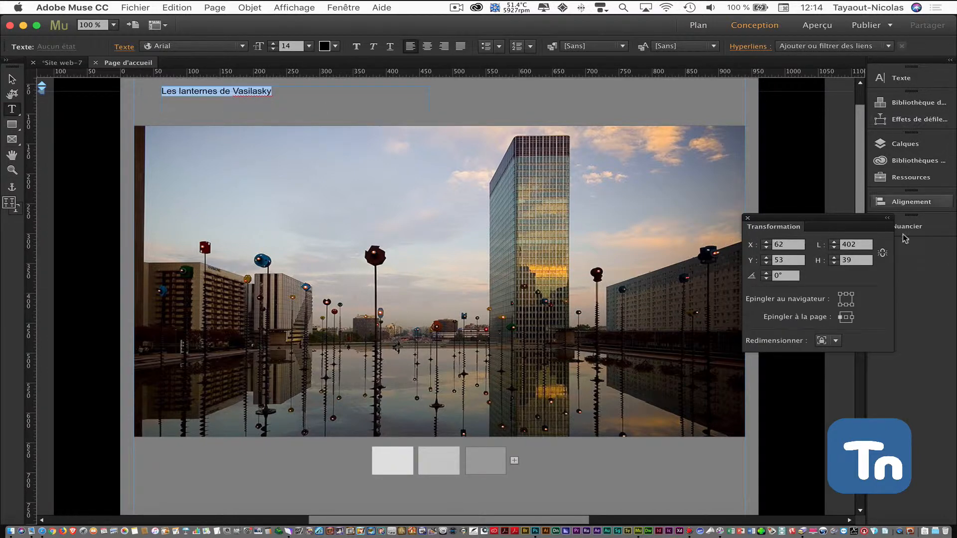
drag(833, 220, 795, 232)
click(899, 79)
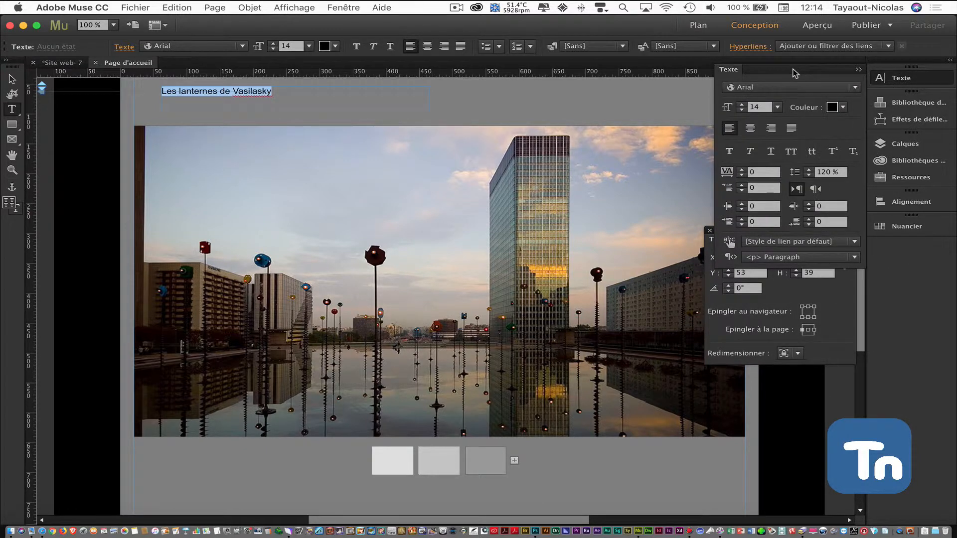
drag(793, 69, 728, 79)
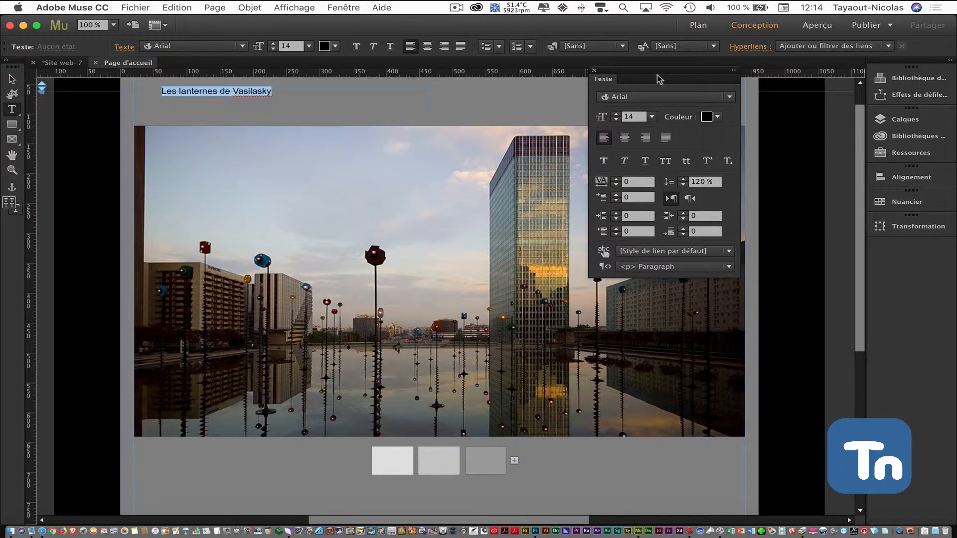
drag(657, 77, 750, 97)
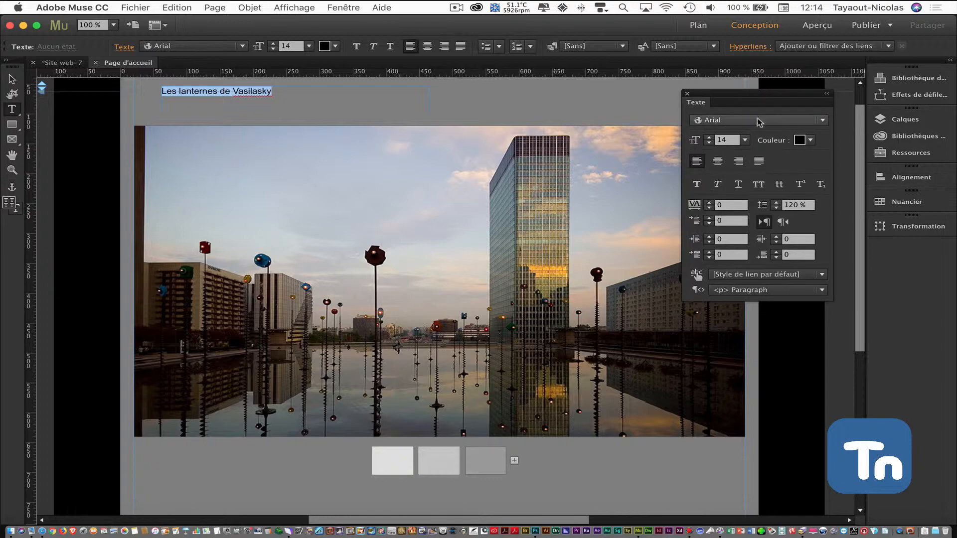
click(782, 122)
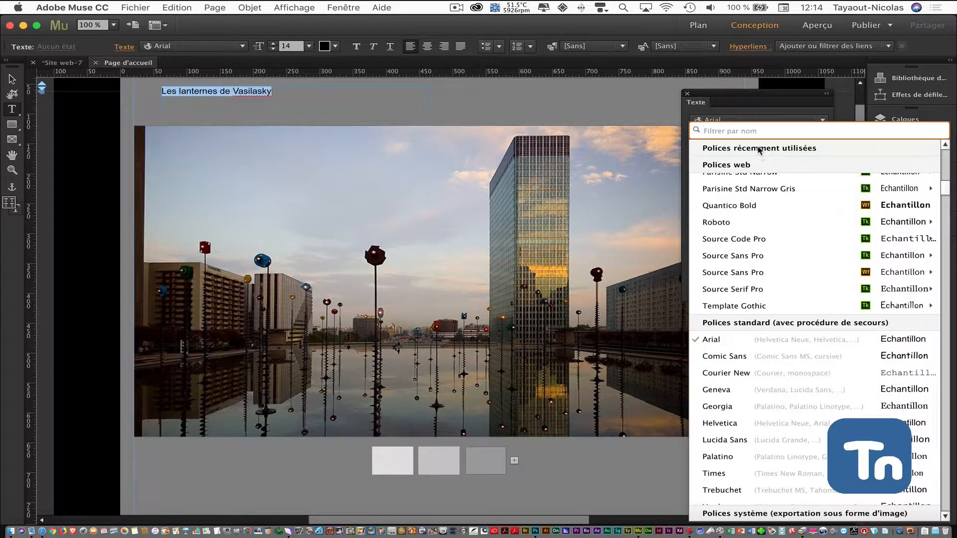
click(774, 148)
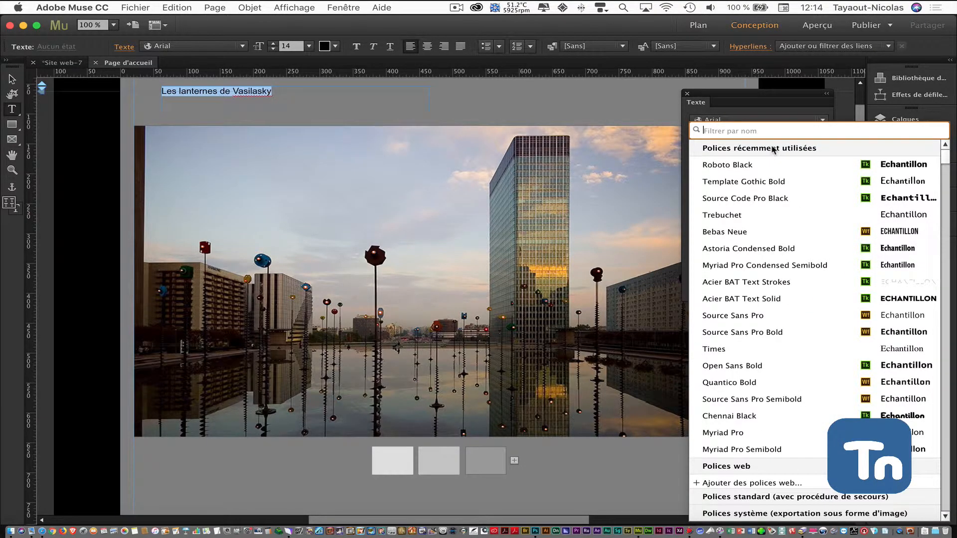
click(729, 215)
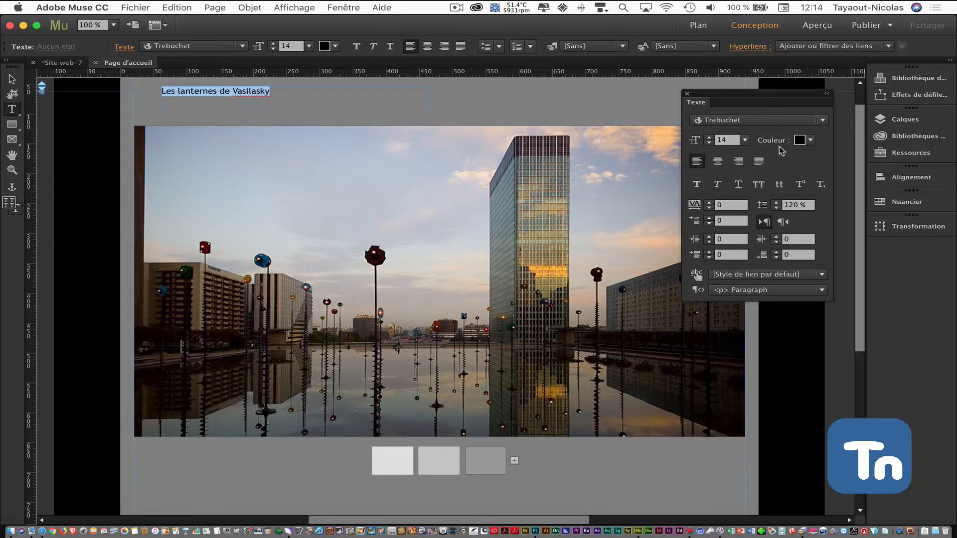
Make the selected title text white (FFFFFF) and set its size to 36.
click(811, 140)
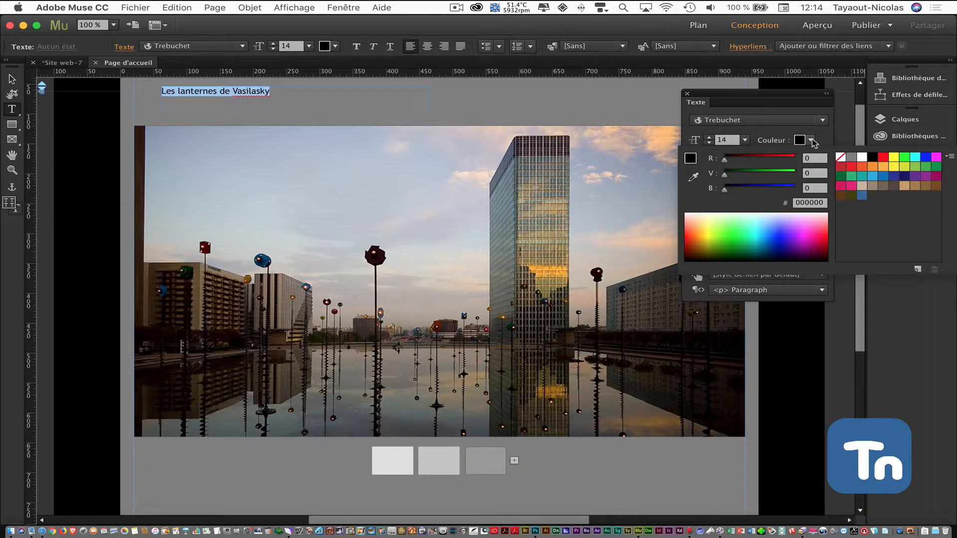
click(859, 158)
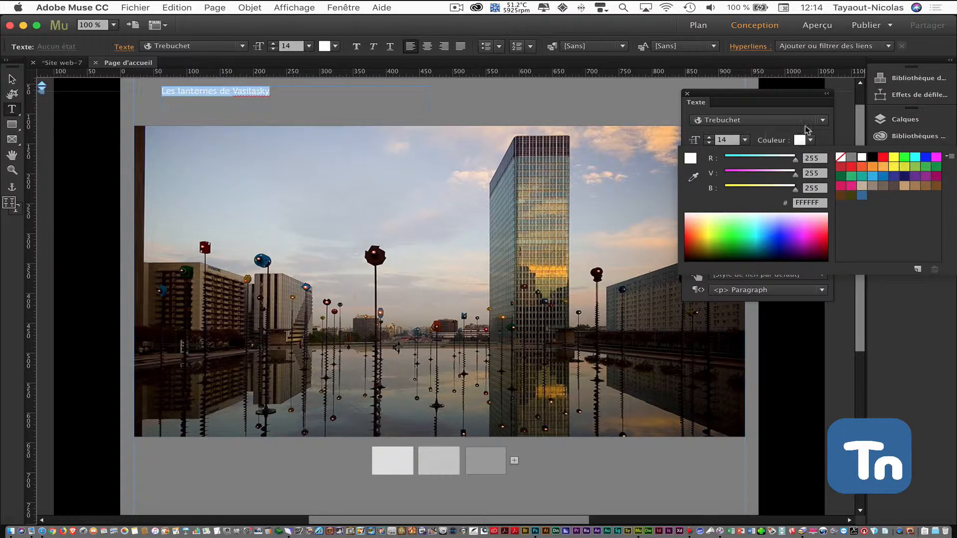
click(747, 142)
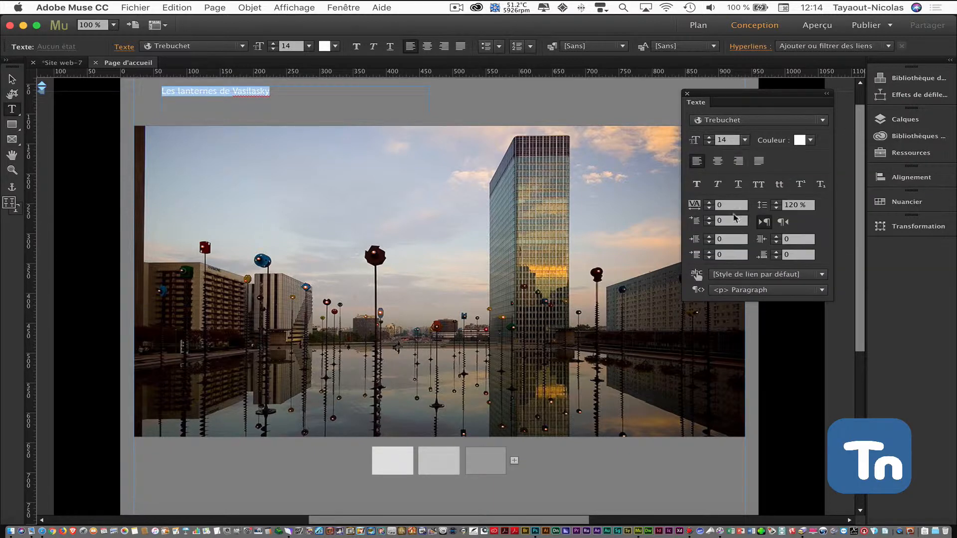
click(745, 140)
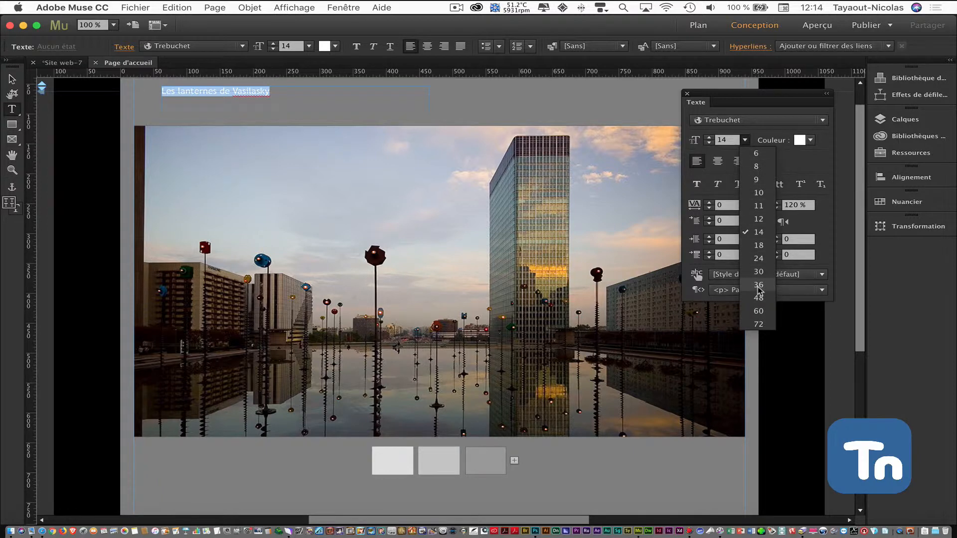
click(759, 286)
Widen the title's text frame to fit one line and move it inside the third target, near the image's upper edge.
click(12, 79)
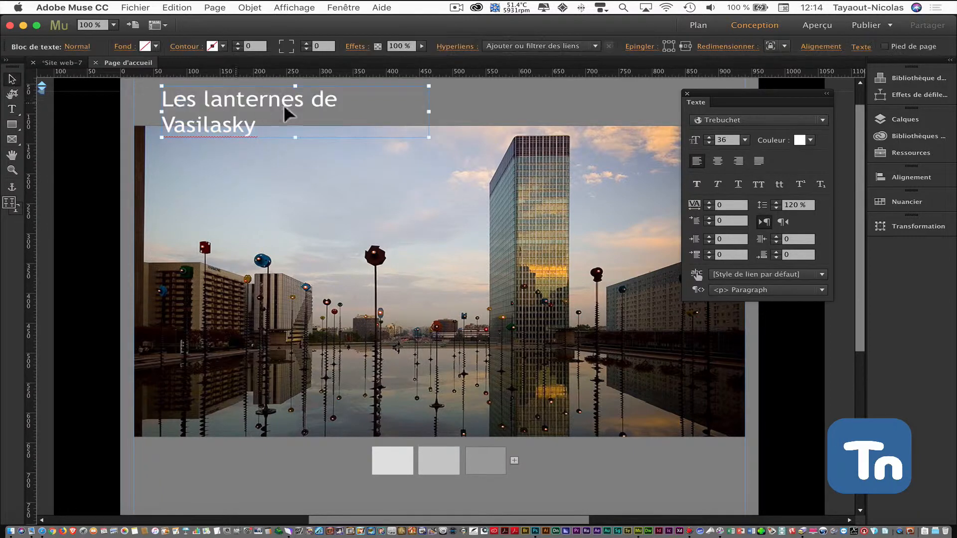
drag(430, 111, 547, 116)
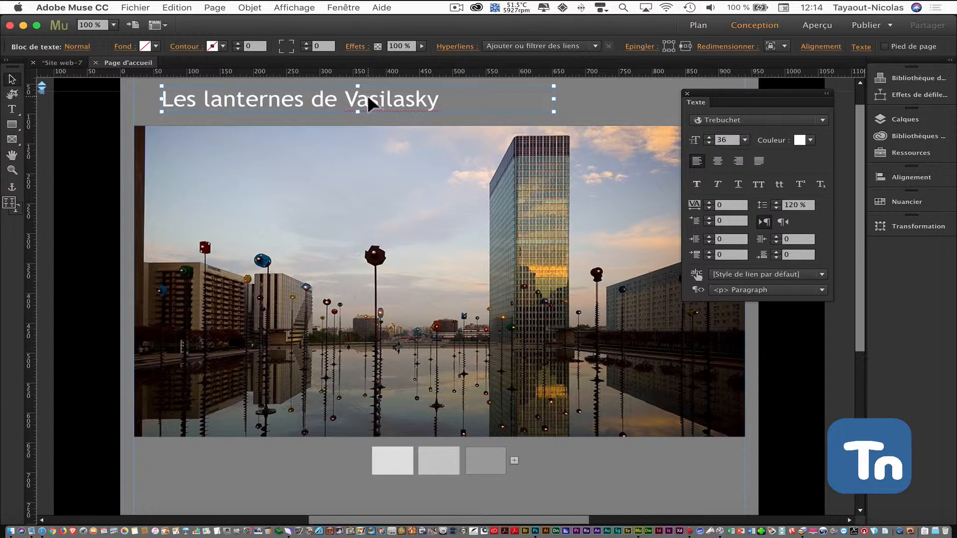
drag(366, 94, 369, 154)
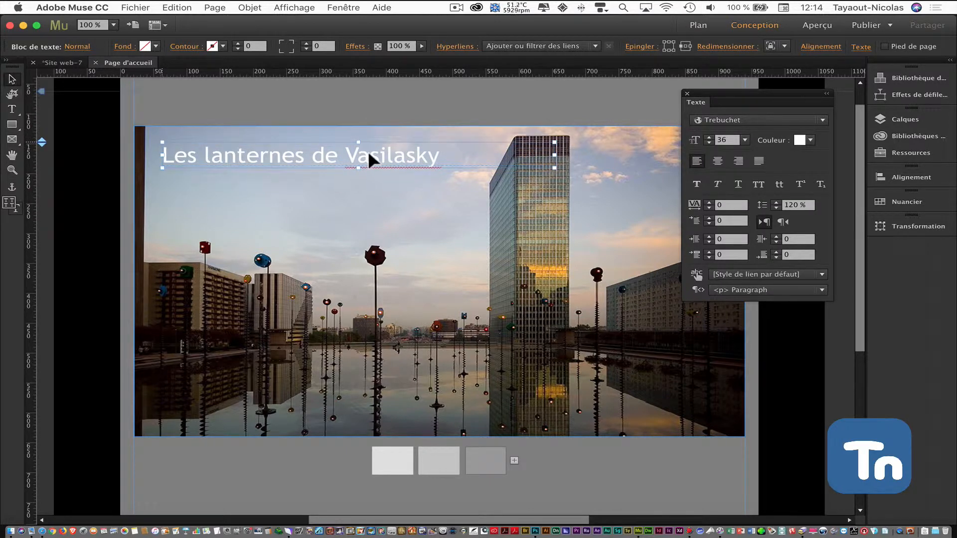
drag(369, 152, 369, 152)
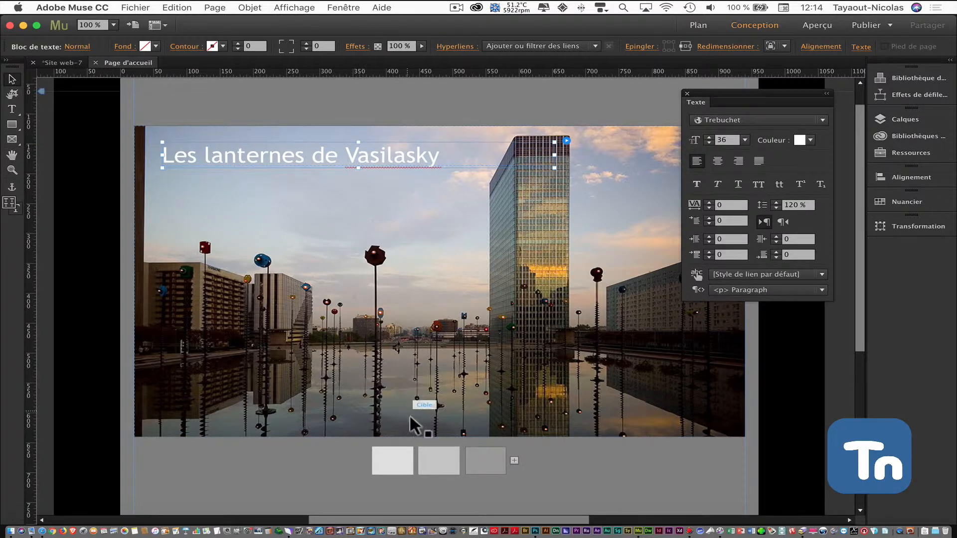
Switch to another trigger and back to the third to check which target contains the title, and deselect everything.
click(438, 455)
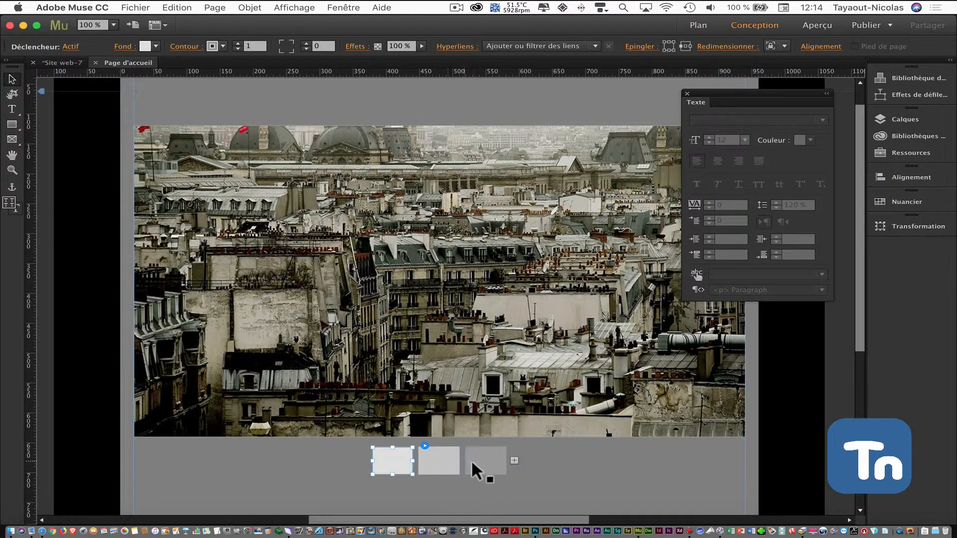
click(478, 459)
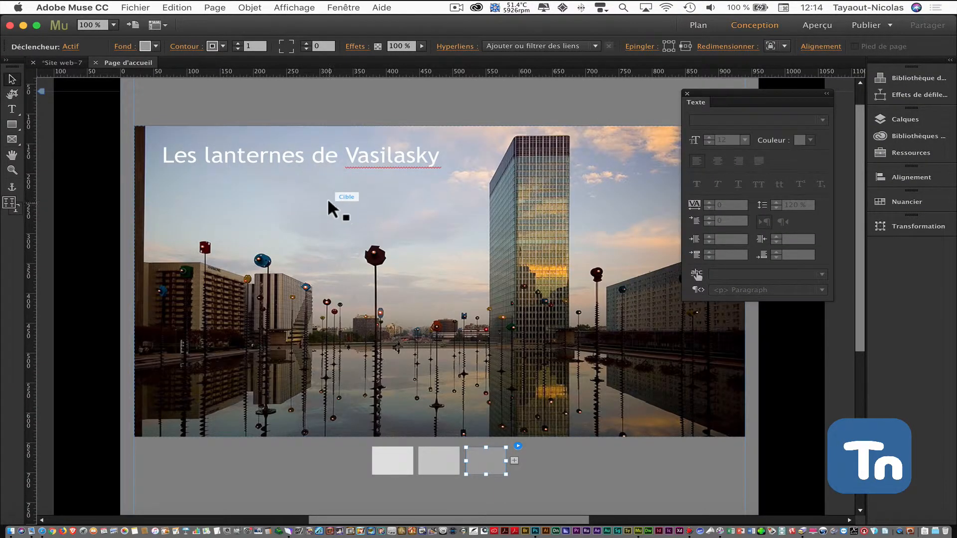
click(357, 157)
click(357, 156)
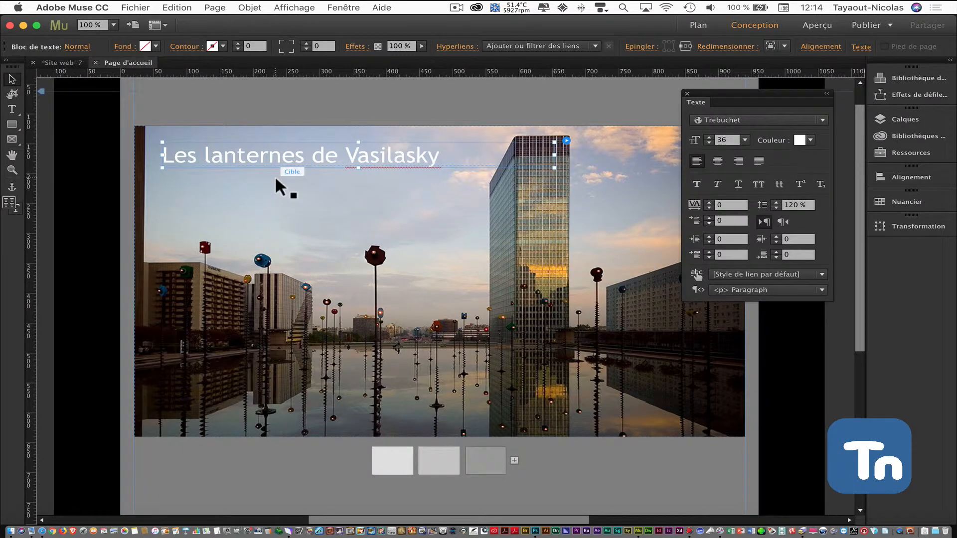
click(254, 495)
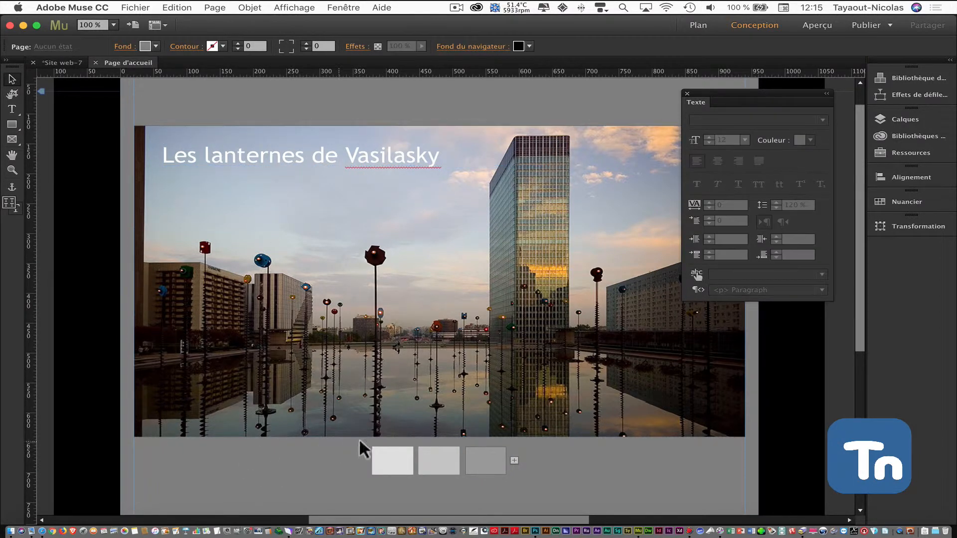
Show the first target, paste a copy of the "Les lanternes de Vasilasky" title onto the page, and place it below the triggers.
click(382, 450)
click(387, 456)
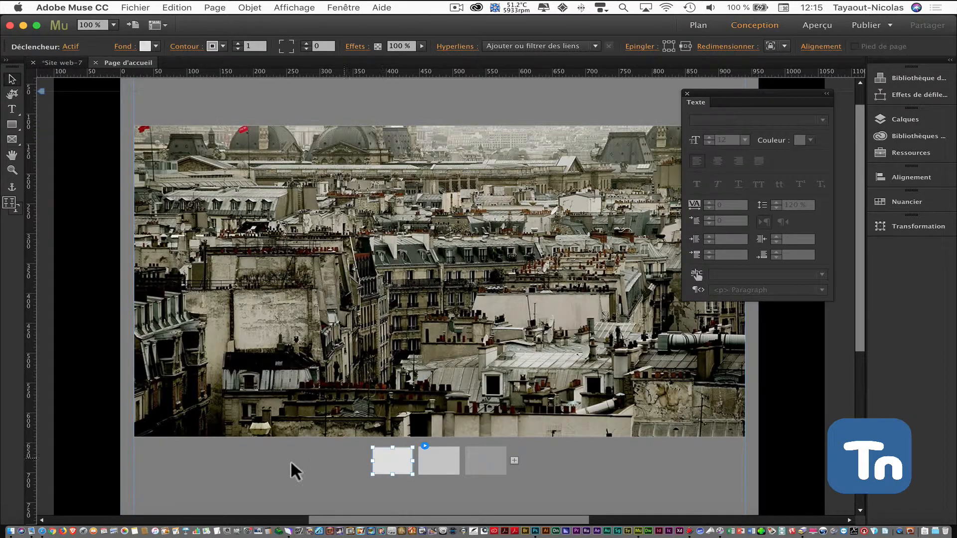
click(237, 462)
key(super+v)
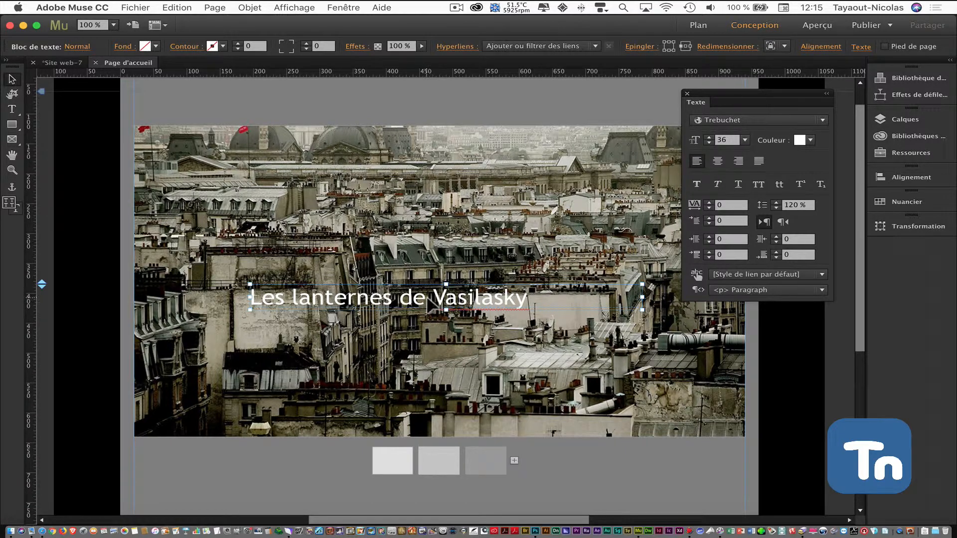
drag(377, 304, 273, 489)
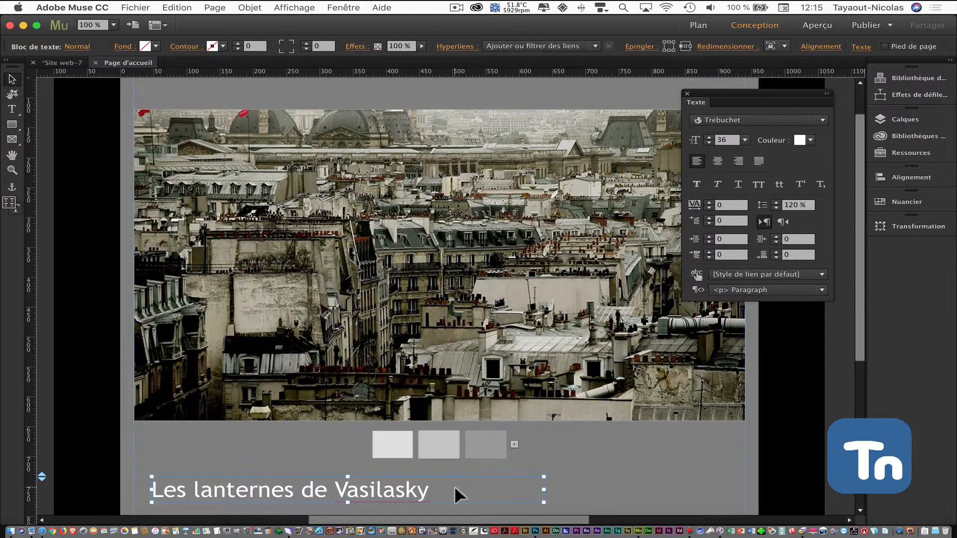
Replace the whole text of the pasted title with "Tapisserie parisienne".
triple_click(268, 495)
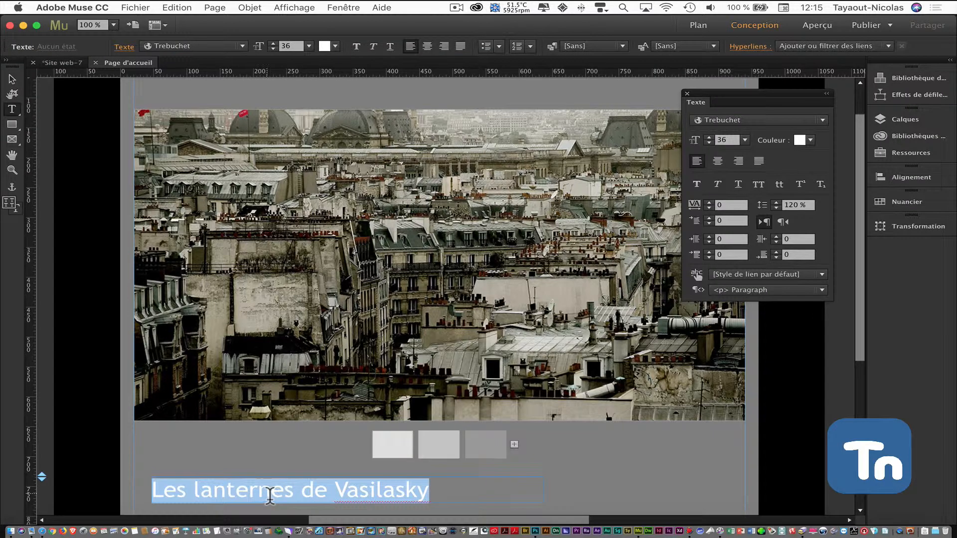
text(P)
key(BackSpace)
text(Ta)
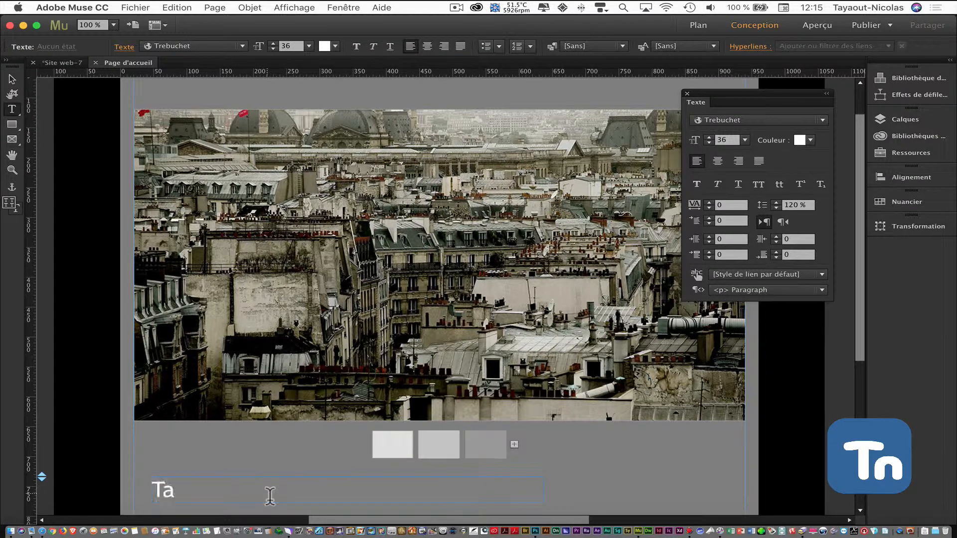
text(pisserie )
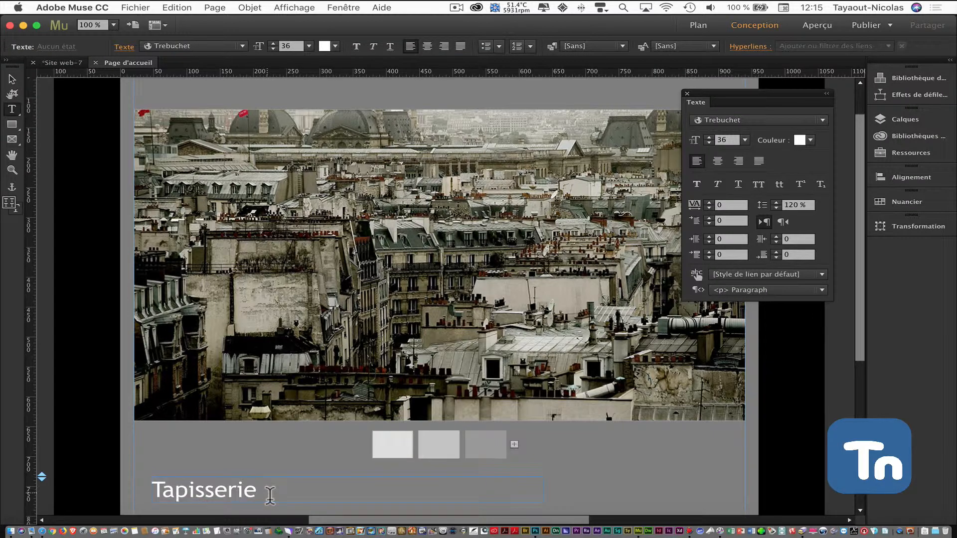
text(parisienne)
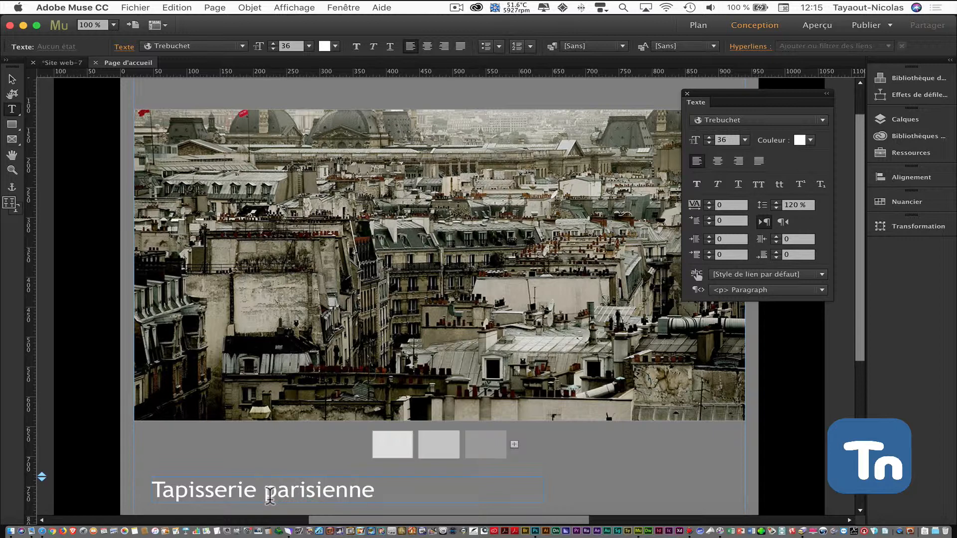
Move the "Tapisserie parisienne" text frame inside the first target, near the image's lower-left corner.
scroll(269, 496, right, 2)
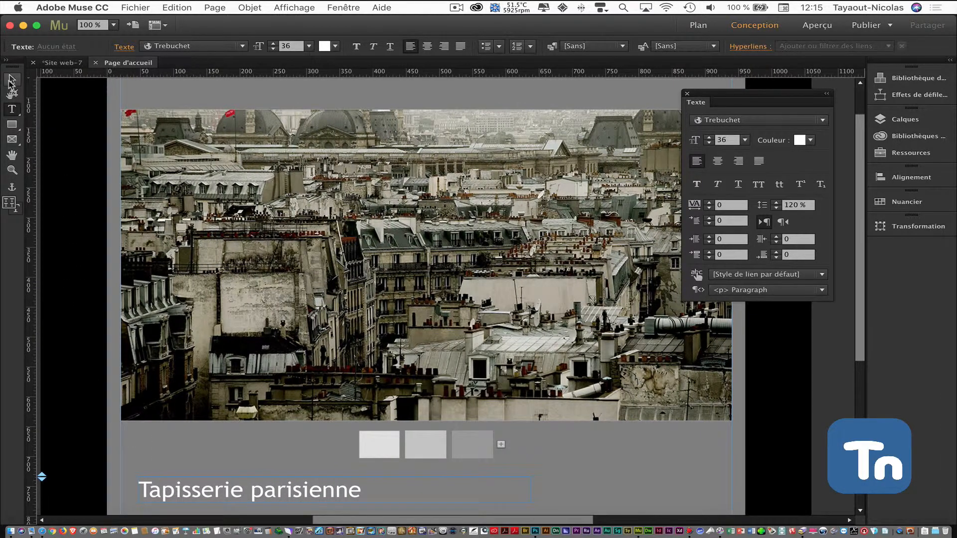
click(12, 80)
drag(198, 496, 232, 381)
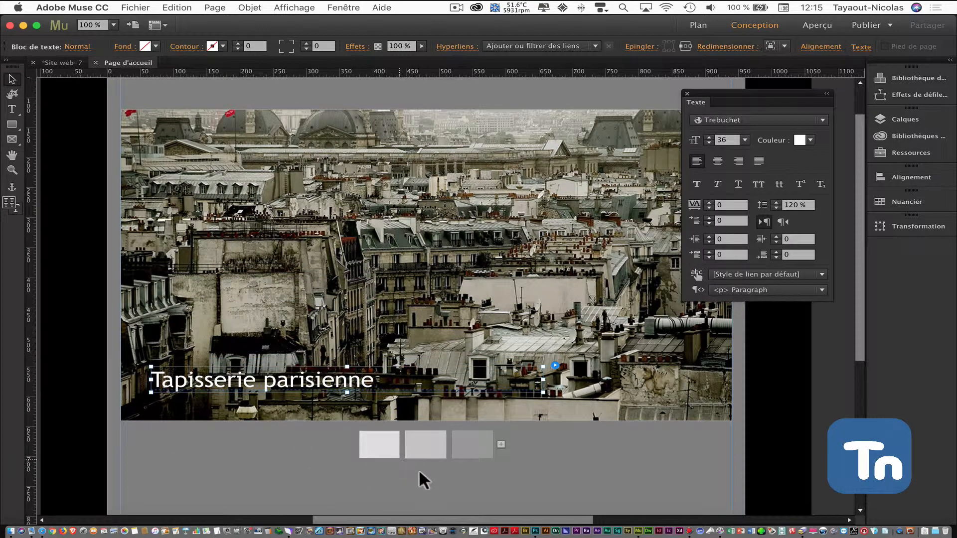
Show the second target, paste a copy of the "Tapisserie parisienne" title onto the page, and place it below the triggers.
scroll(449, 456, right, 1)
click(474, 468)
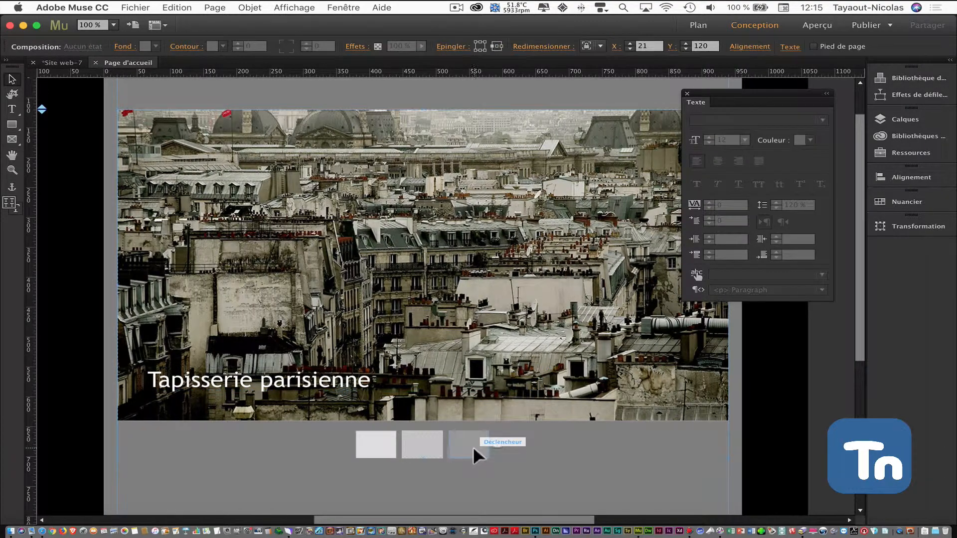
click(474, 446)
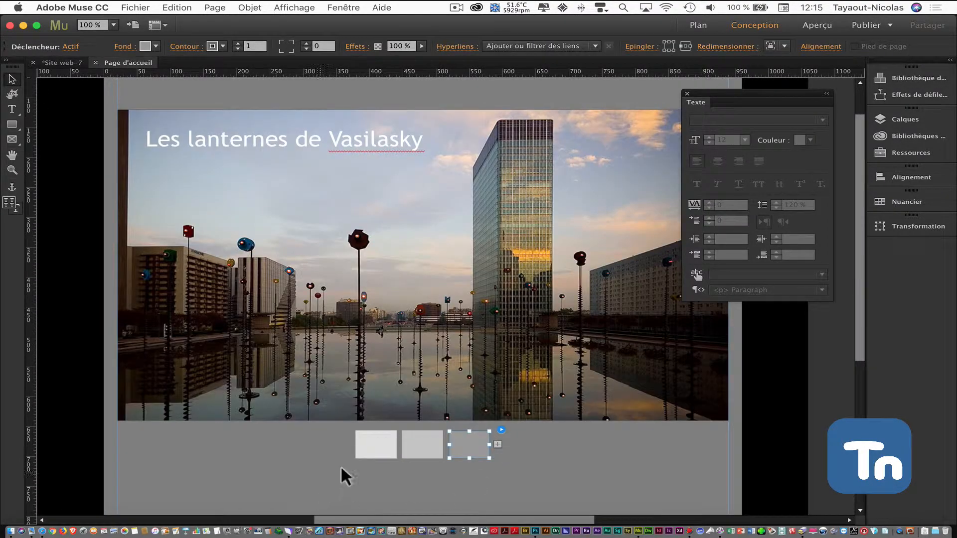
click(420, 441)
click(246, 503)
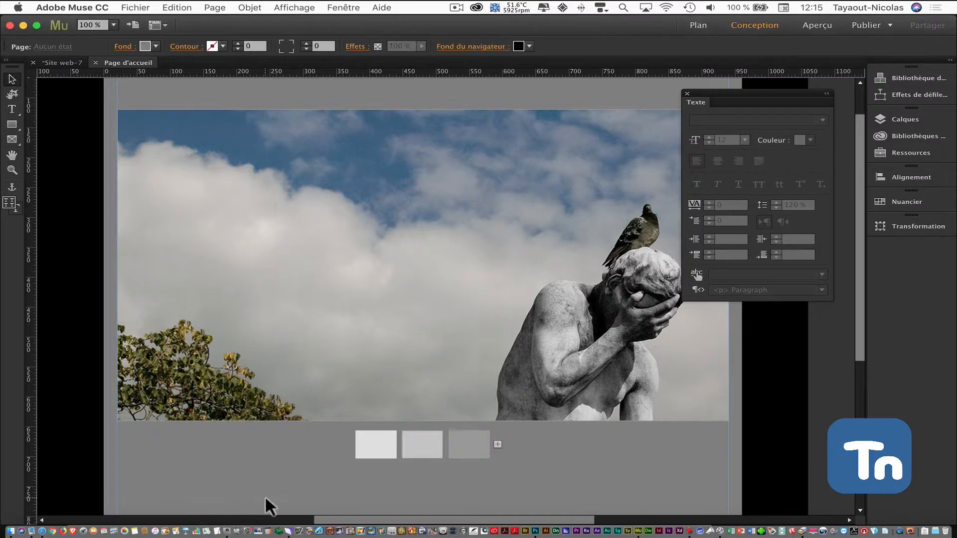
text(Tapisserie parisienne)
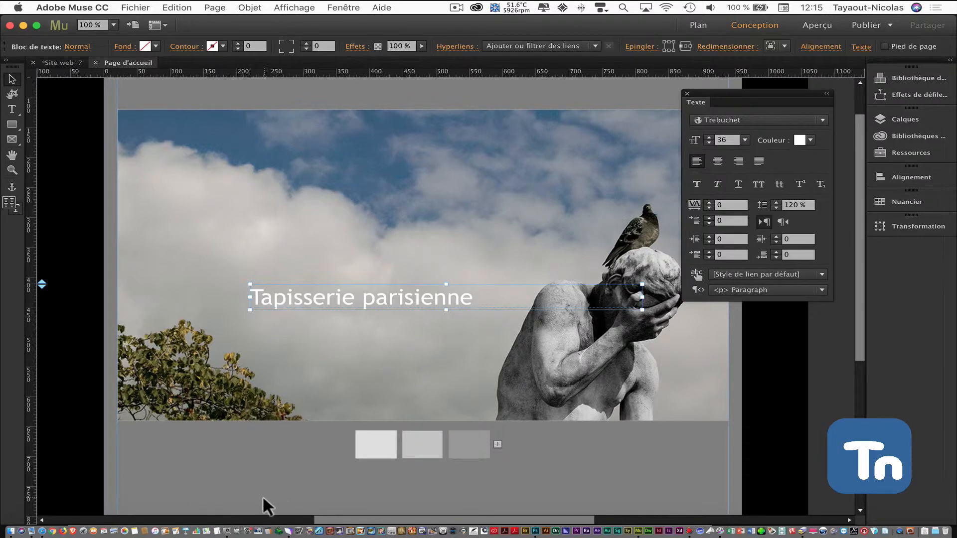
scroll(262, 495, right, 1)
double_click(334, 288)
drag(349, 291, 307, 474)
Change the pasted title's text to "Pourquoi moi ?" and move it inside the second target, near the image's upper-left corner.
double_click(349, 482)
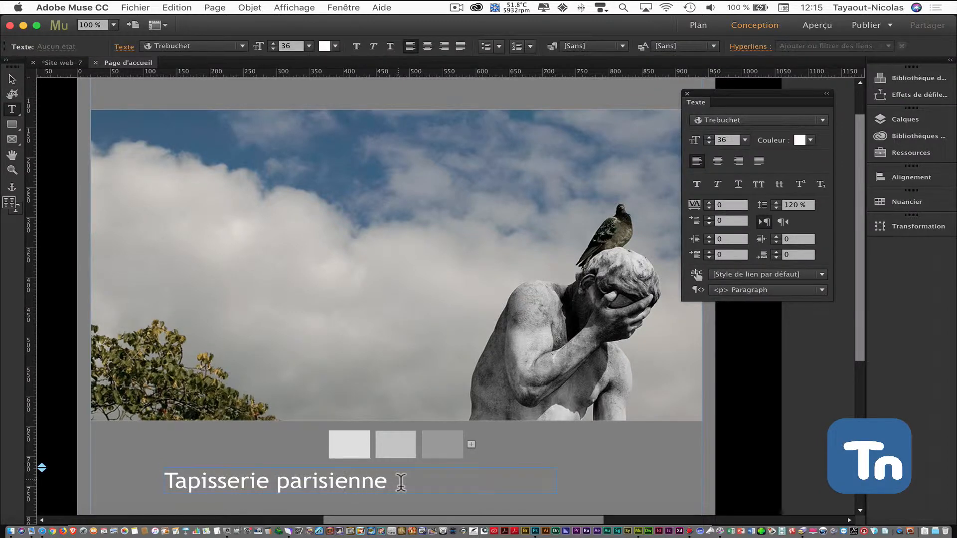
drag(395, 482, 109, 484)
text(Pou)
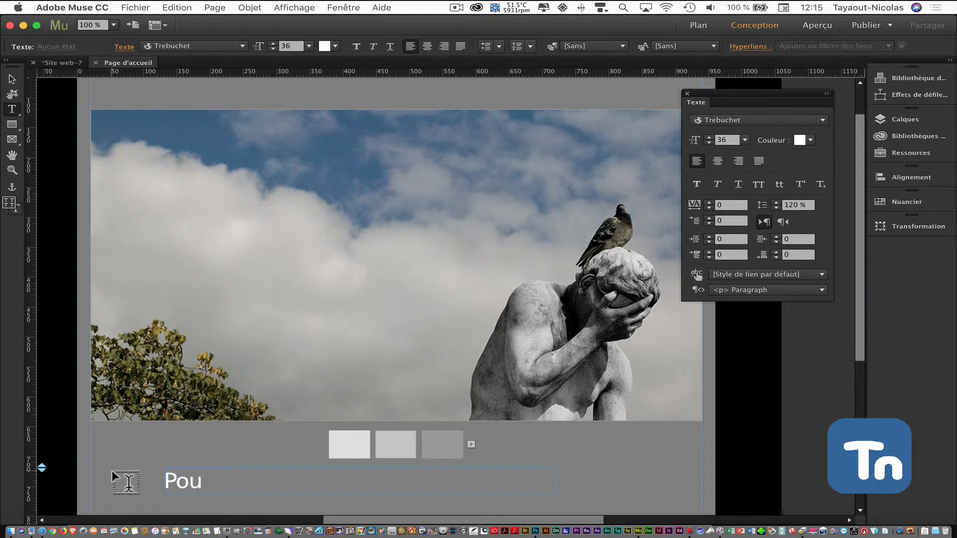
text(rquoi moi ?)
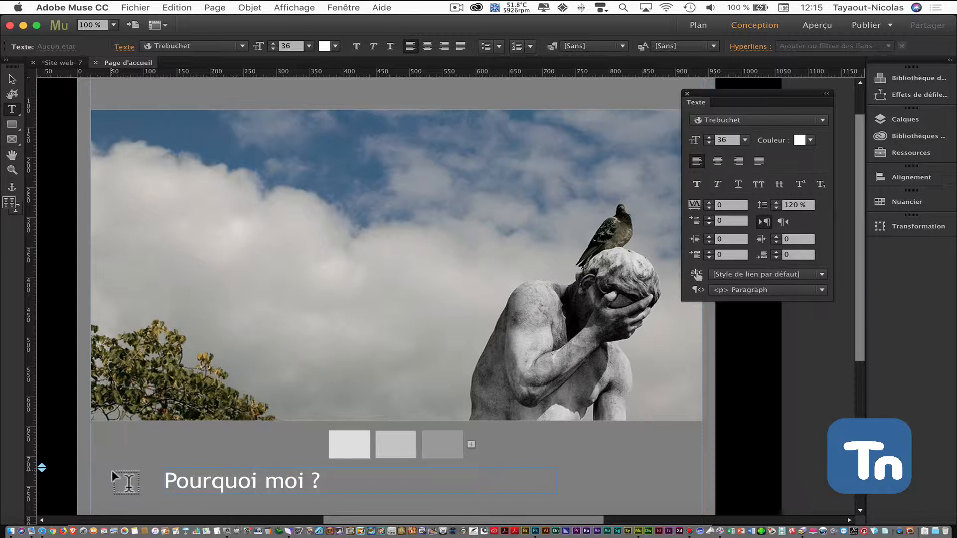
click(12, 79)
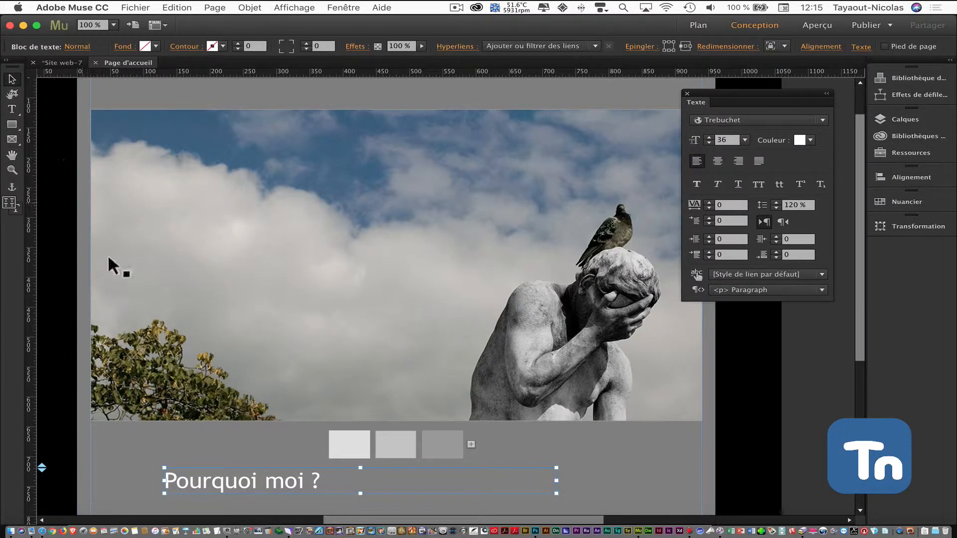
drag(227, 481, 187, 145)
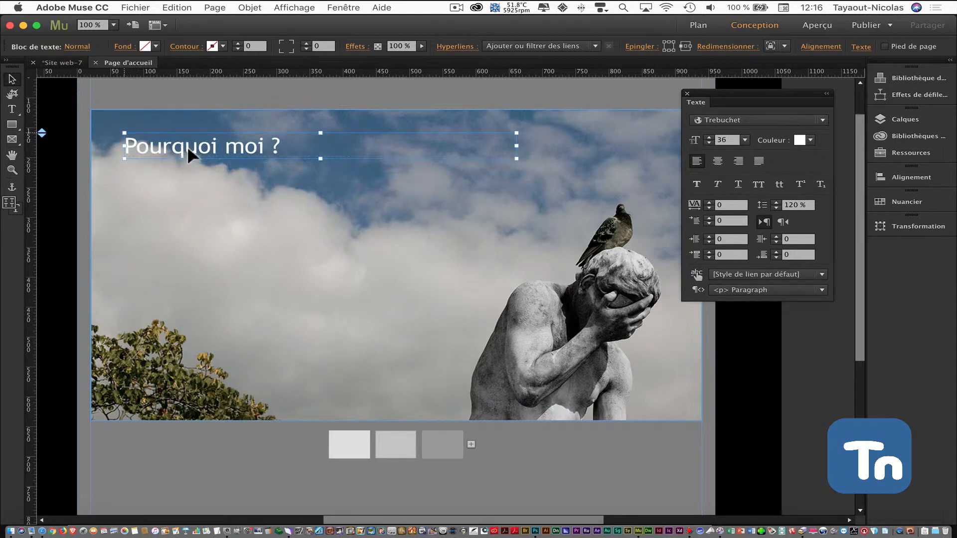
Try black (000000) for the "Pourquoi moi ?" title's text color and set it back to white (FFFFFF).
click(810, 141)
click(873, 157)
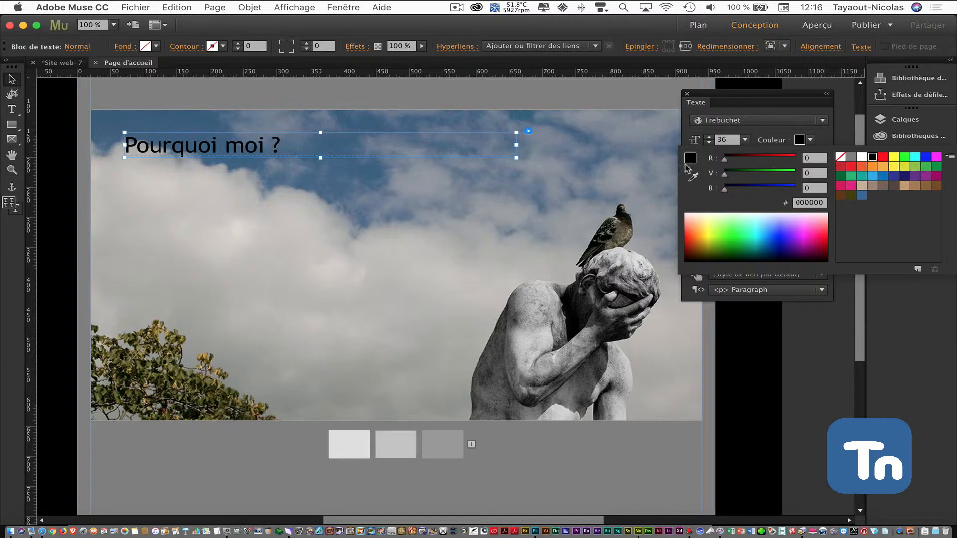
click(863, 157)
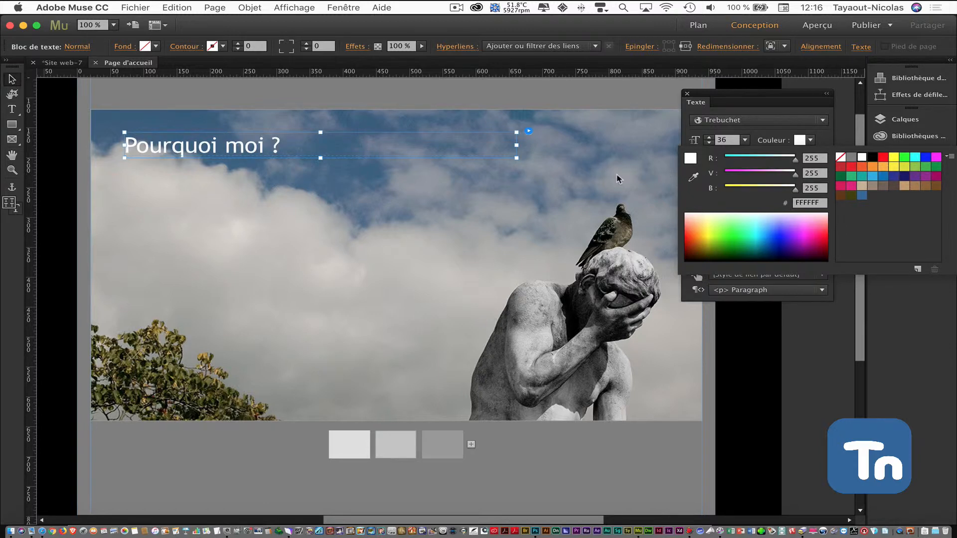
click(327, 93)
Select the second target and dock the floating Texte panel back with the collapsed panels.
click(349, 111)
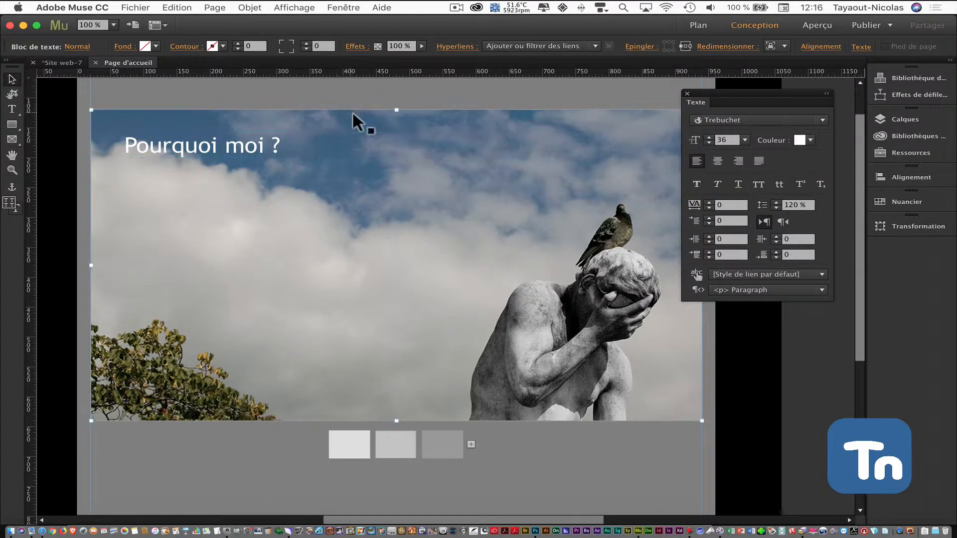
click(238, 49)
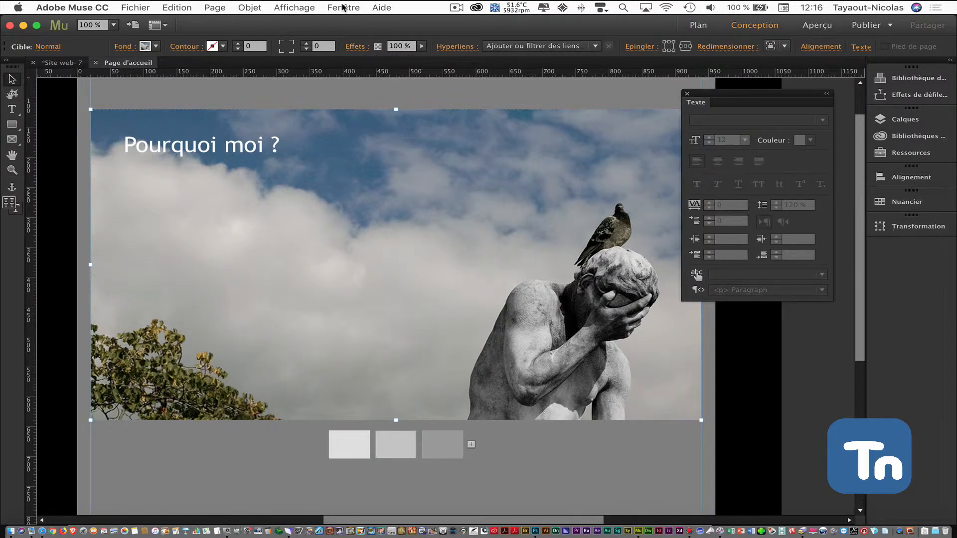
drag(786, 98, 902, 237)
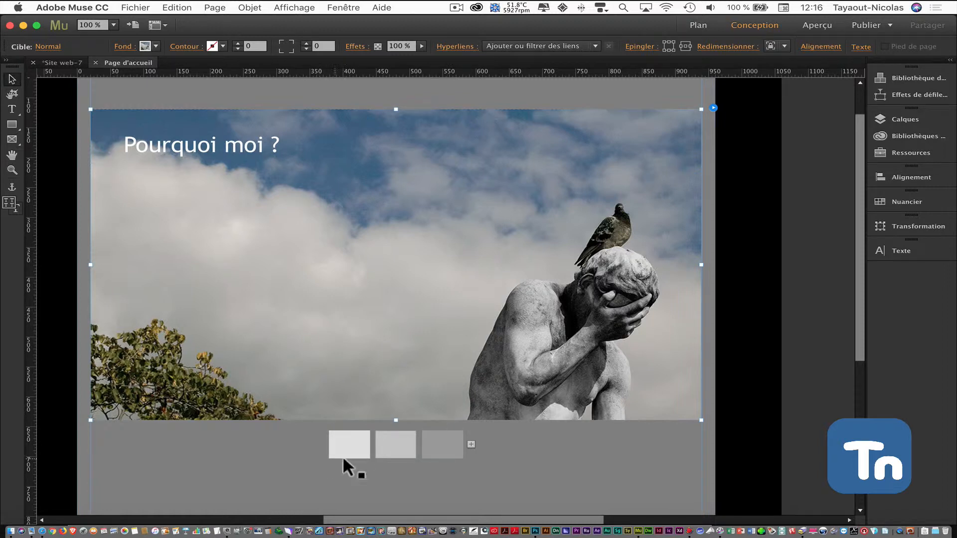
Deselect everything, preview the page in the browser to check the slideshow and its titles, and close the preview.
scroll(346, 453, down, 2)
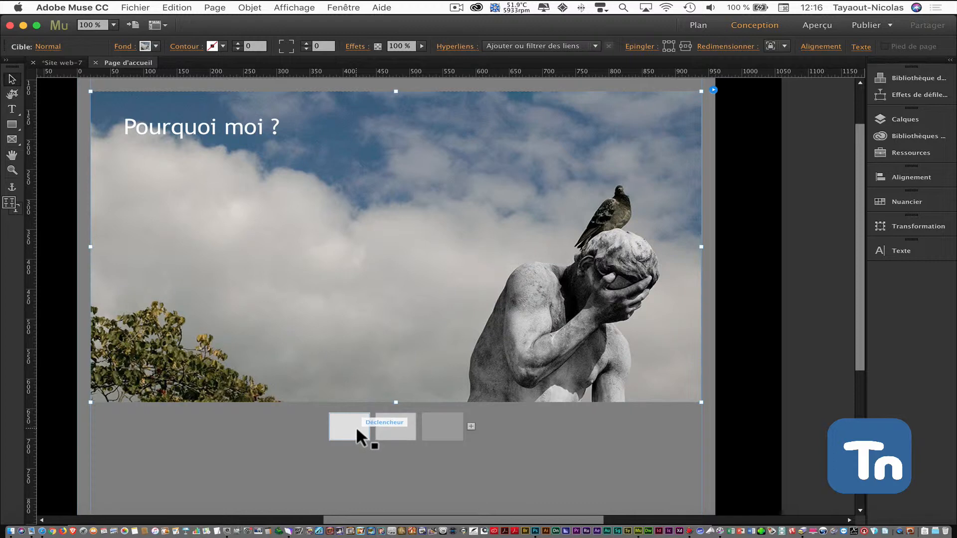
click(231, 440)
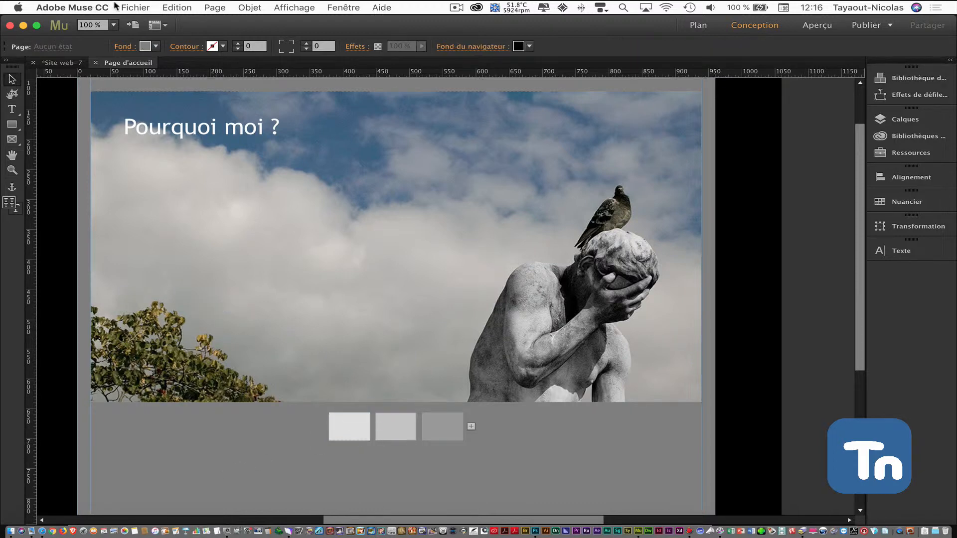
click(134, 7)
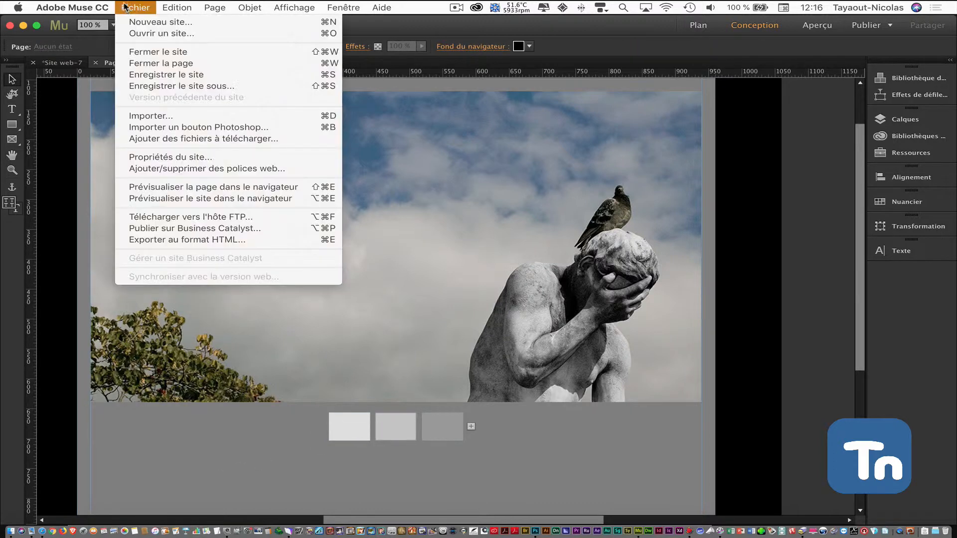
click(163, 191)
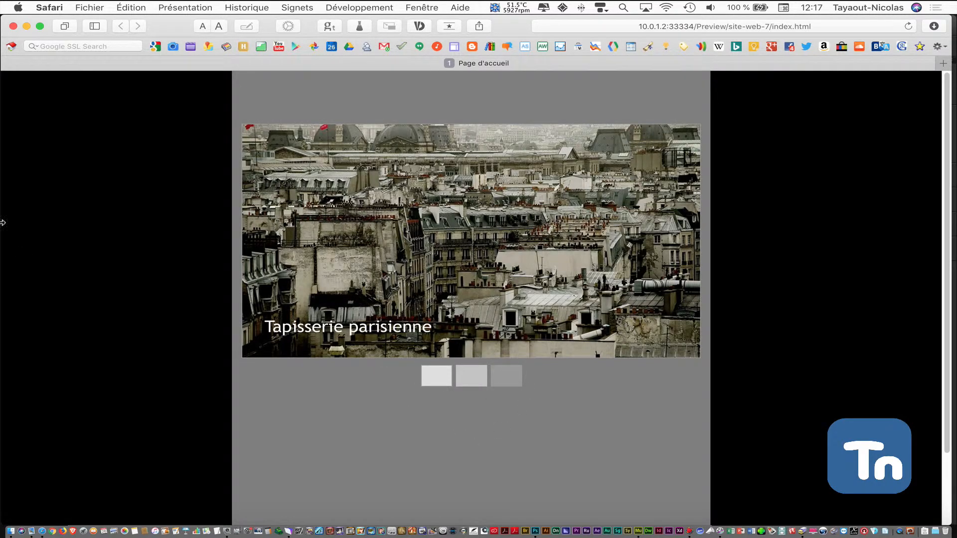
click(13, 26)
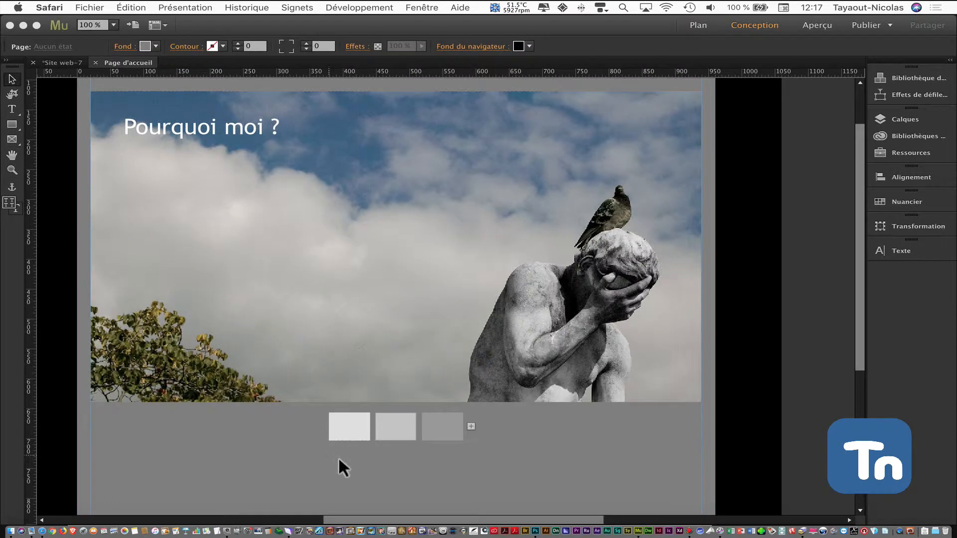
Select all three triggers of the composition together.
click(355, 426)
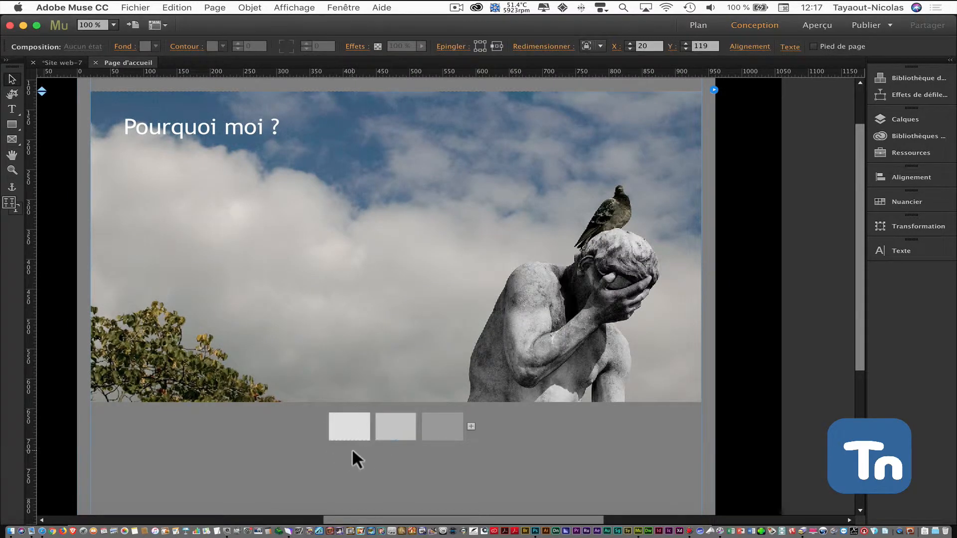
click(351, 426)
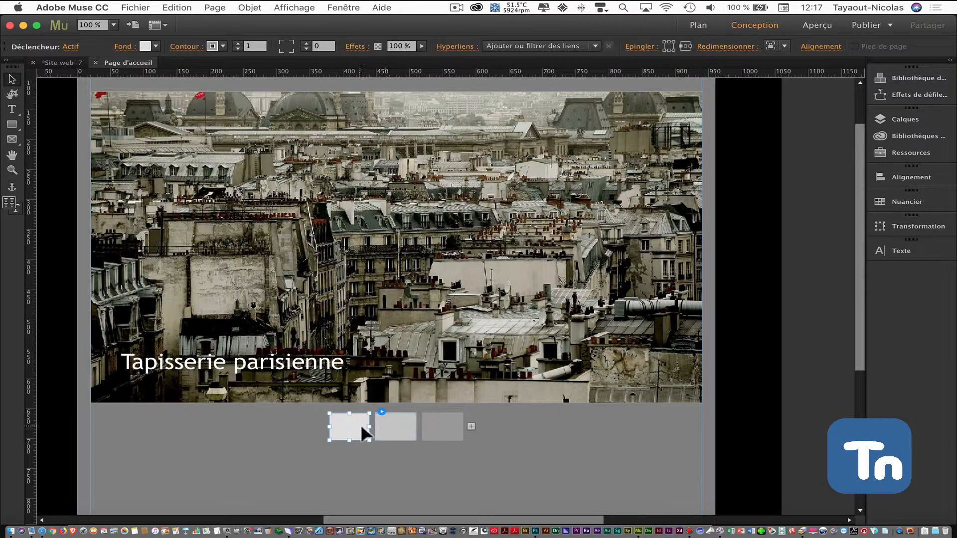
shift+click(403, 426)
shift+click(435, 426)
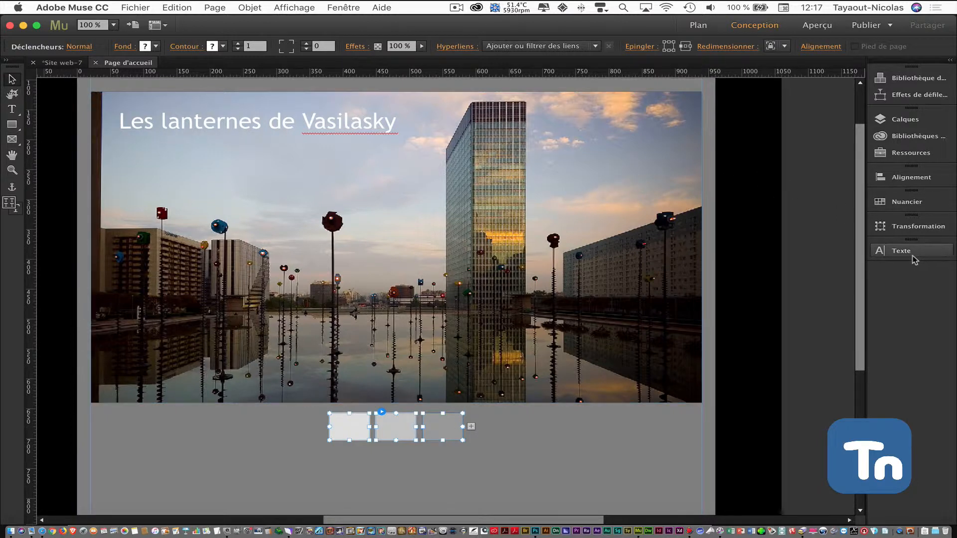
Float the expanded Nuancier panel and the Etats panel over the page's right side for the selected triggers.
drag(896, 203, 723, 198)
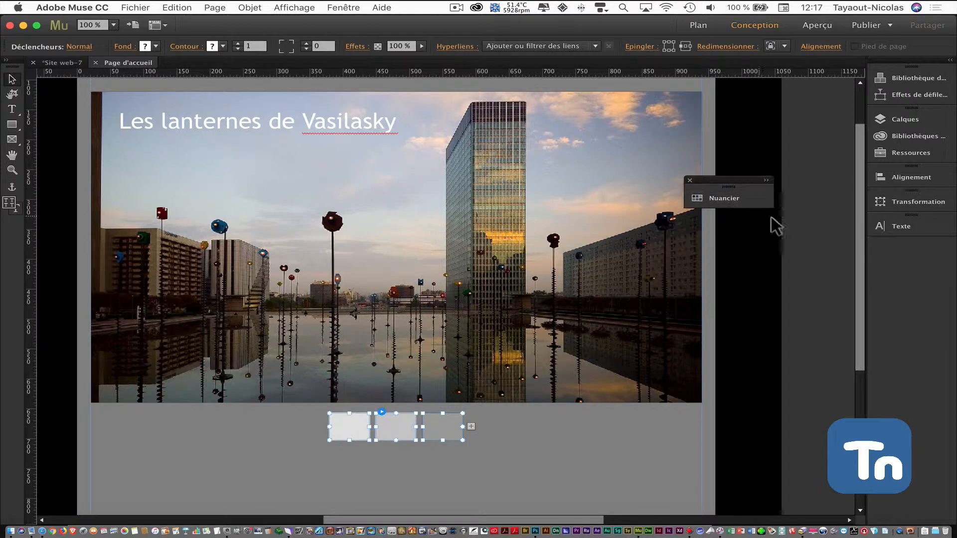
click(338, 8)
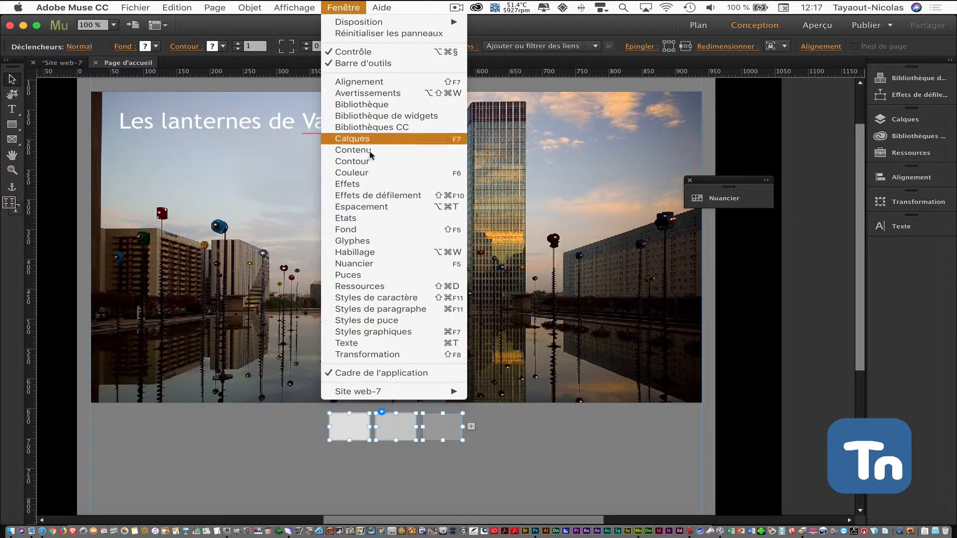
click(367, 219)
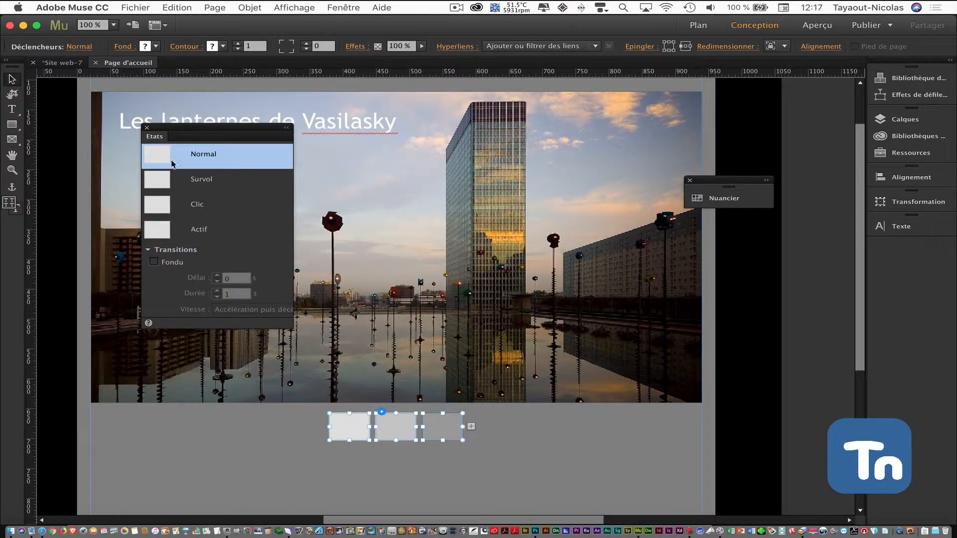
drag(223, 127, 707, 251)
click(723, 186)
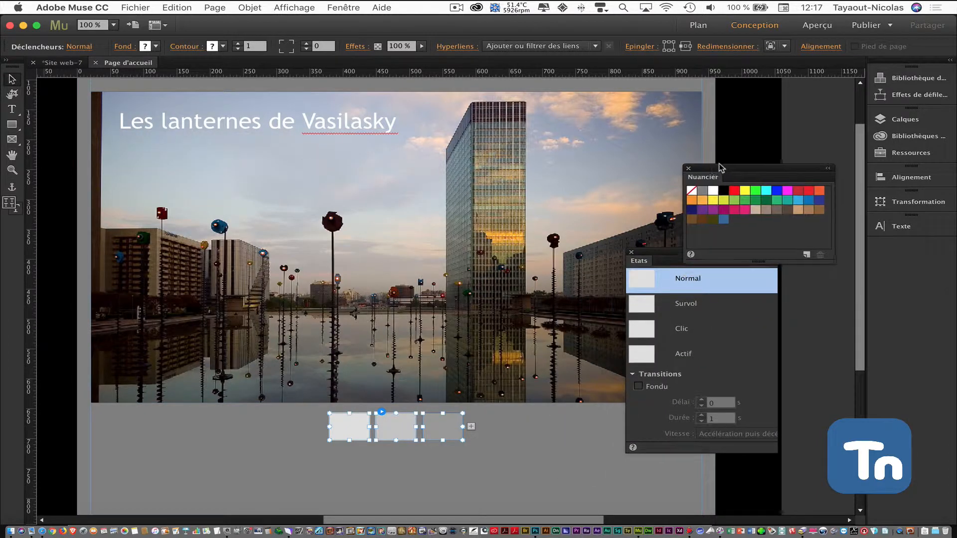
Place the floating Nuancier panel above the Etats panel and fill the Normal state of the three triggers with white.
drag(725, 186, 694, 98)
drag(713, 255, 738, 207)
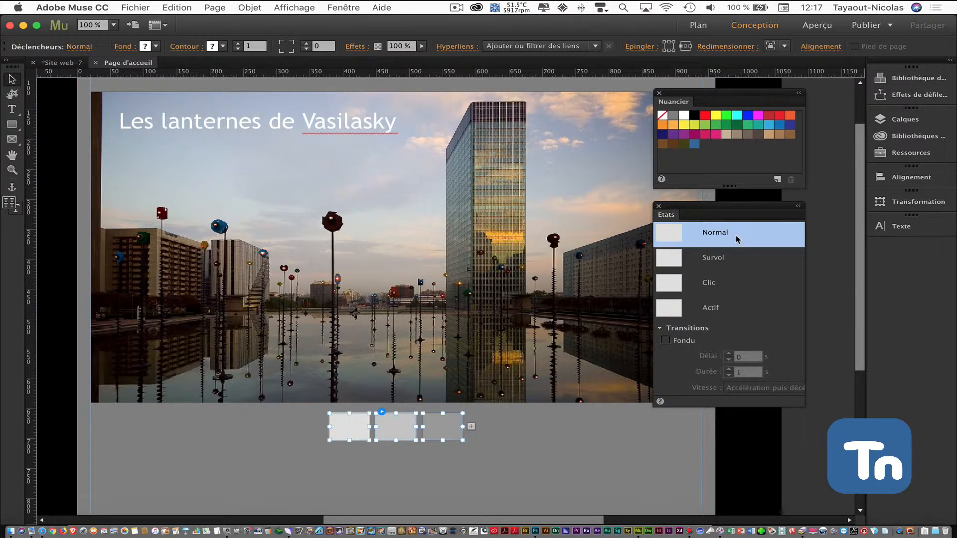
click(683, 115)
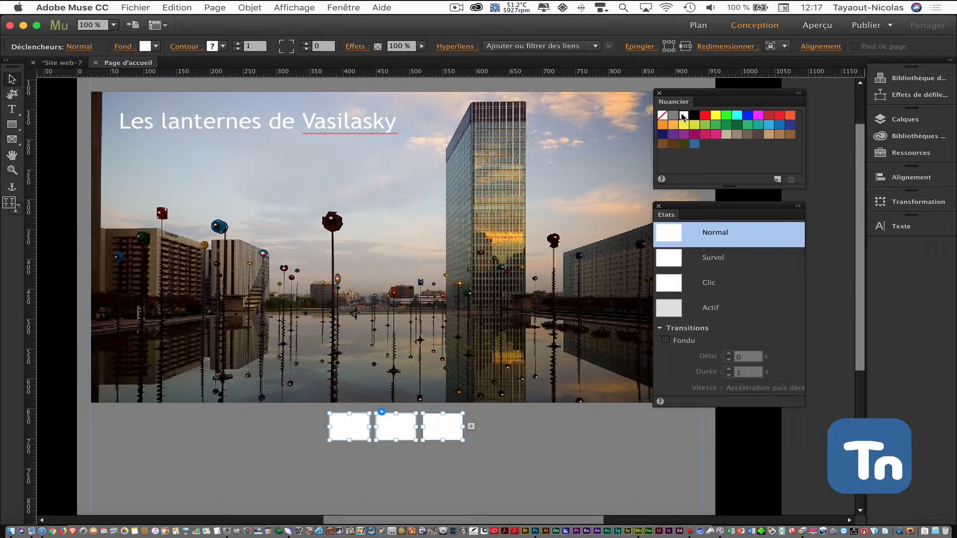
Fill the Actif state of the three triggers with black and deselect them.
click(676, 258)
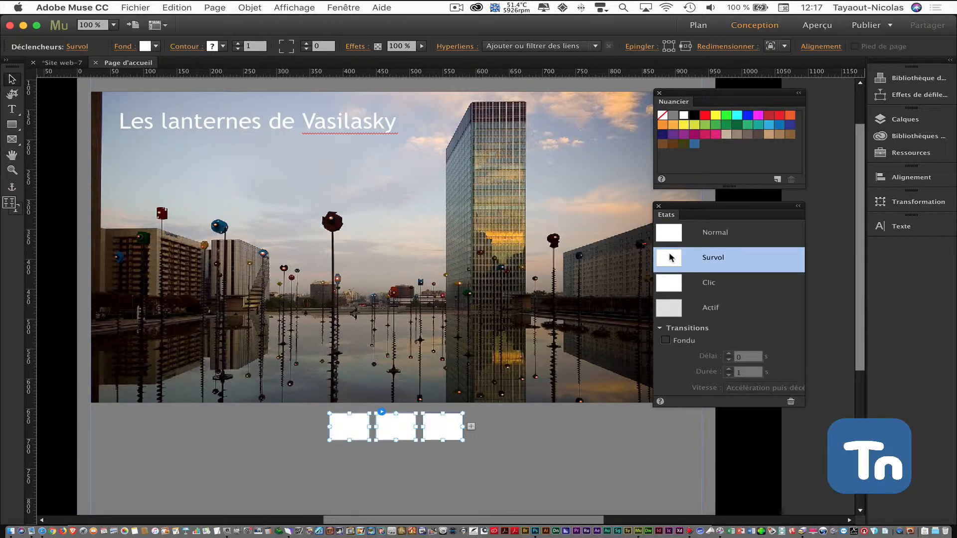
click(665, 309)
click(694, 115)
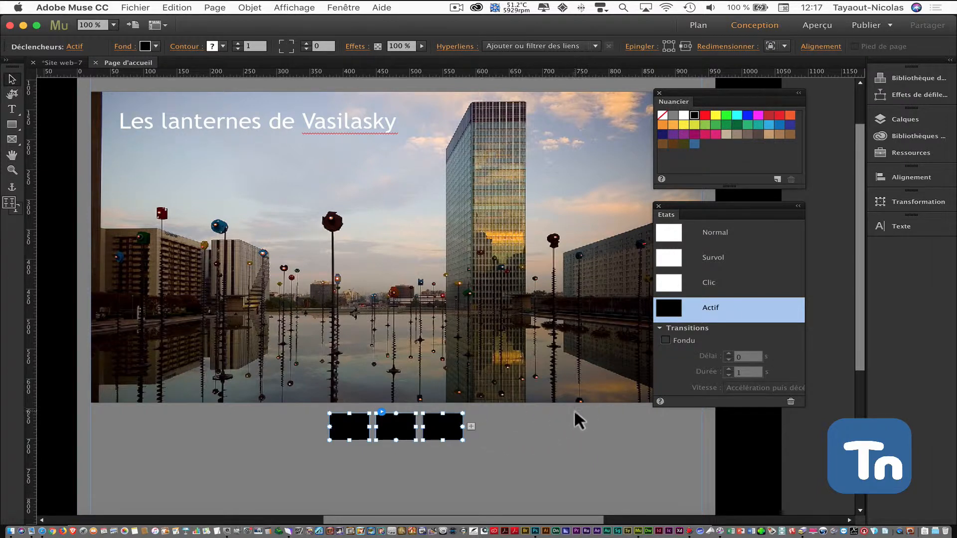
click(550, 419)
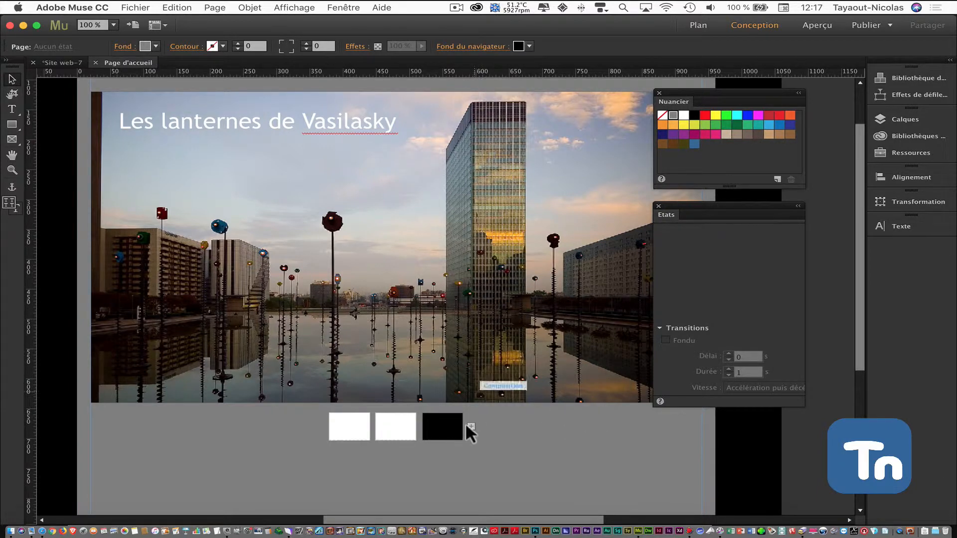
Activate the second and the first trigger in turn to check the active-state colour.
click(400, 426)
click(398, 425)
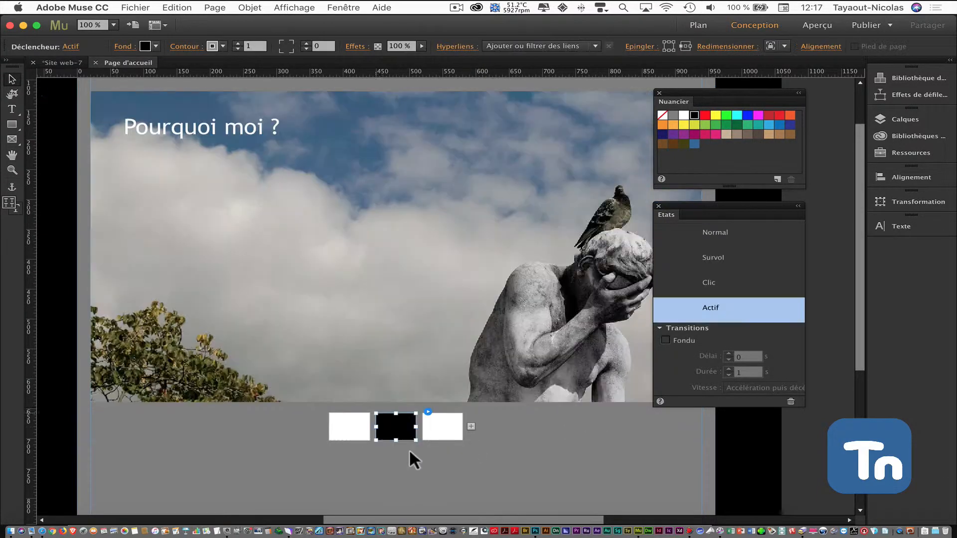
click(351, 426)
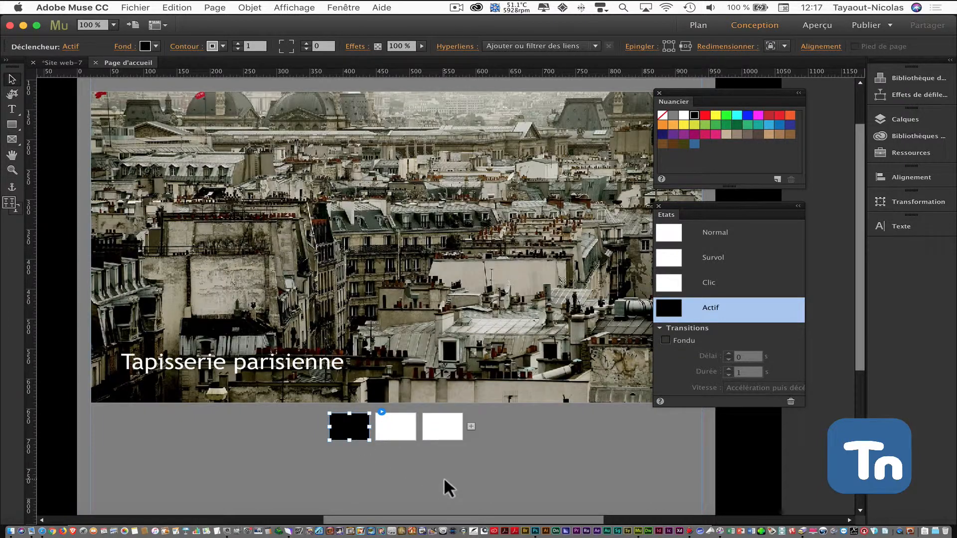
Select all three triggers, fill their Normal state with a new light grey swatch D5D5D5, and deselect them.
click(443, 427)
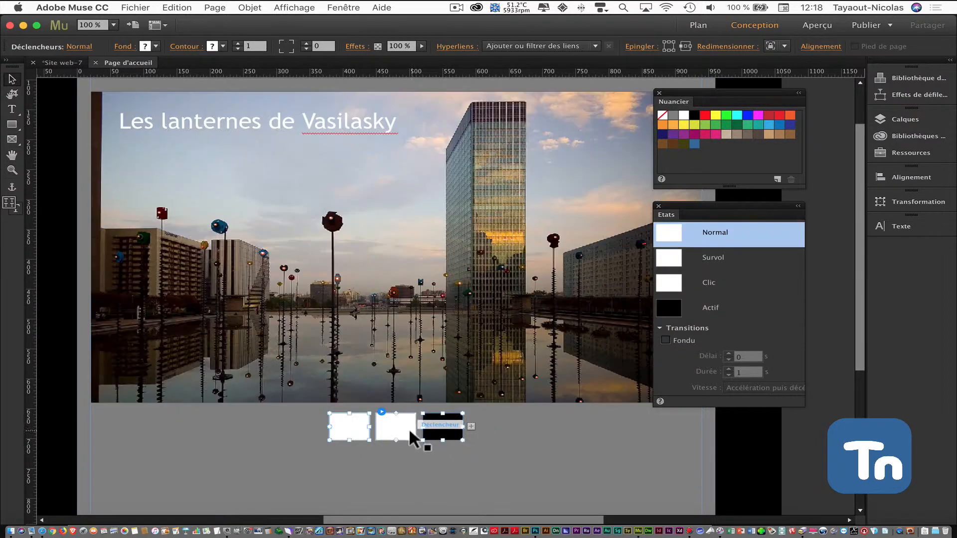
click(406, 428)
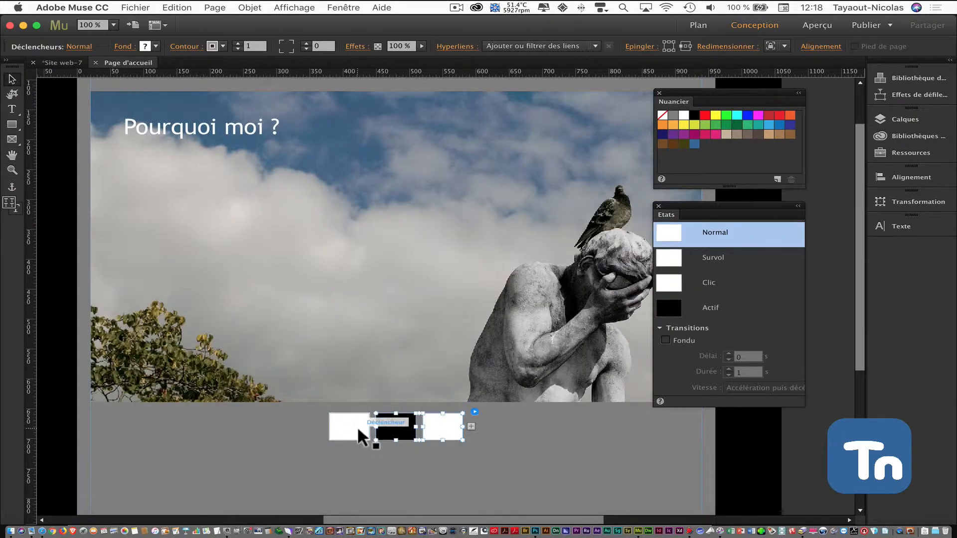
click(356, 426)
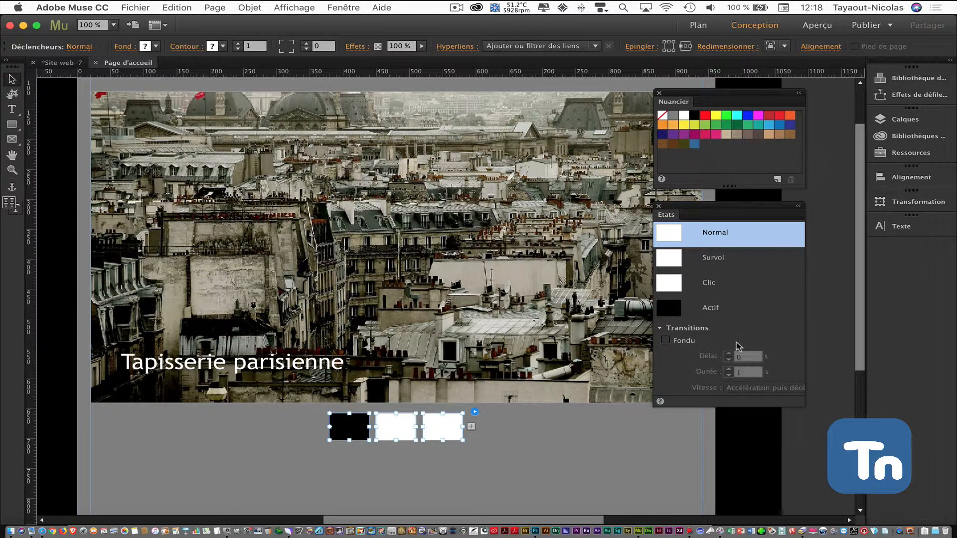
click(777, 180)
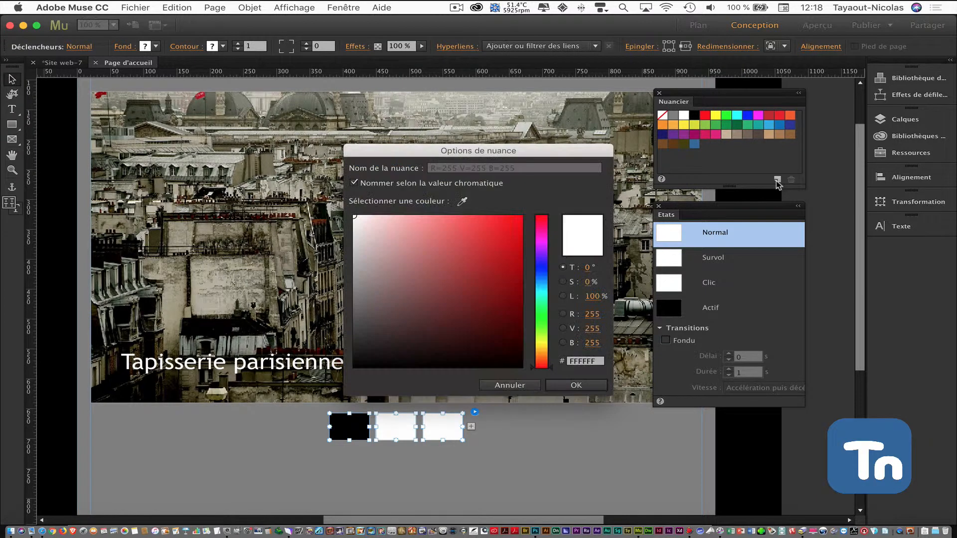
click(372, 249)
drag(372, 250, 347, 257)
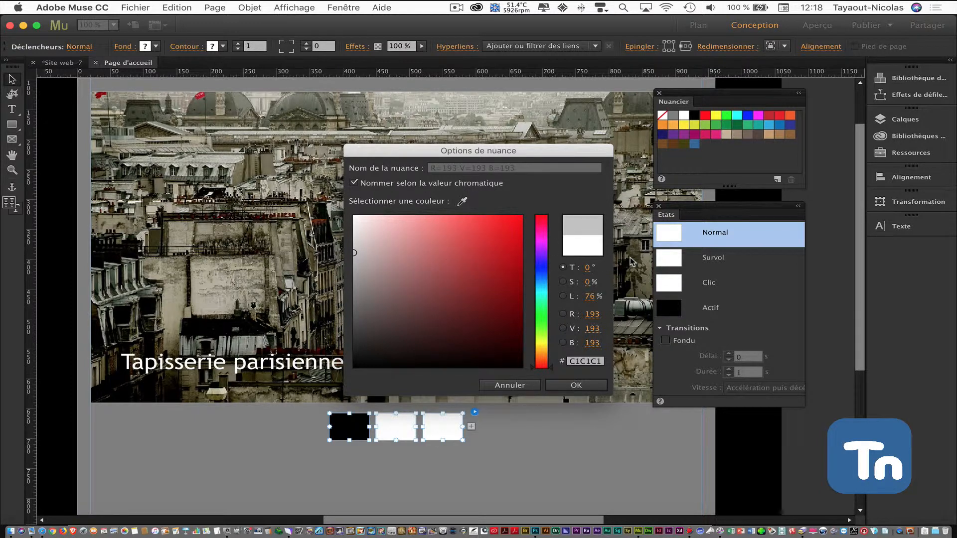
mouse_move(404, 261)
mouse_down()
mouse_move(351, 249)
mouse_move(354, 240)
mouse_up()
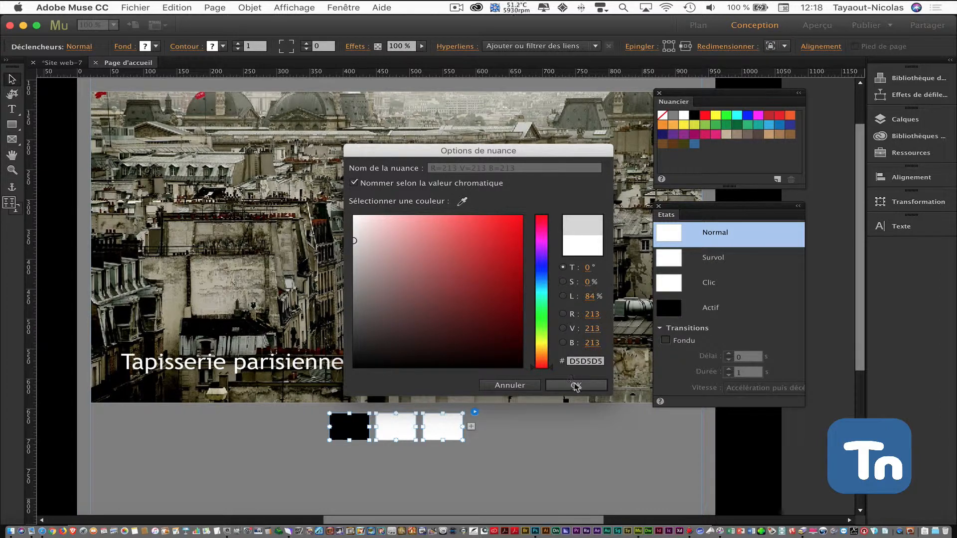
click(576, 385)
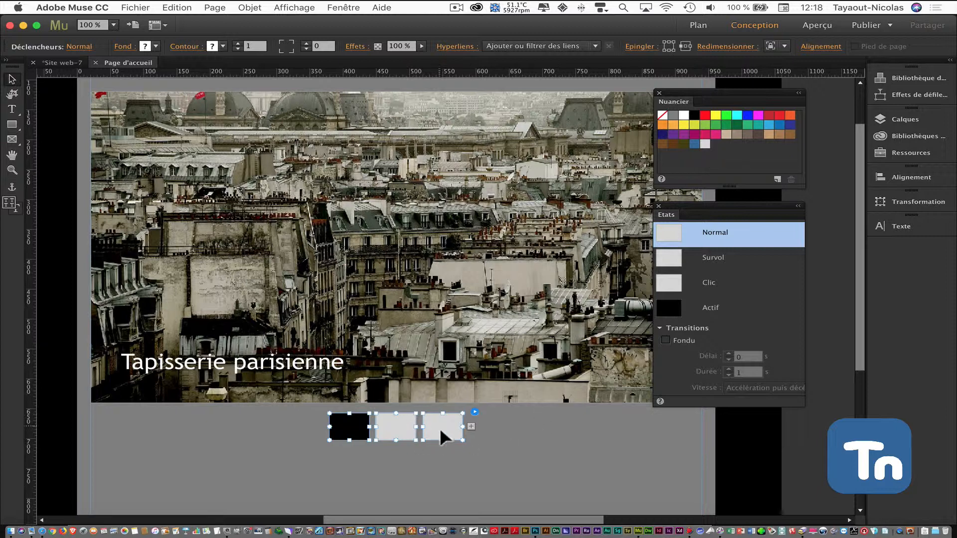
click(429, 471)
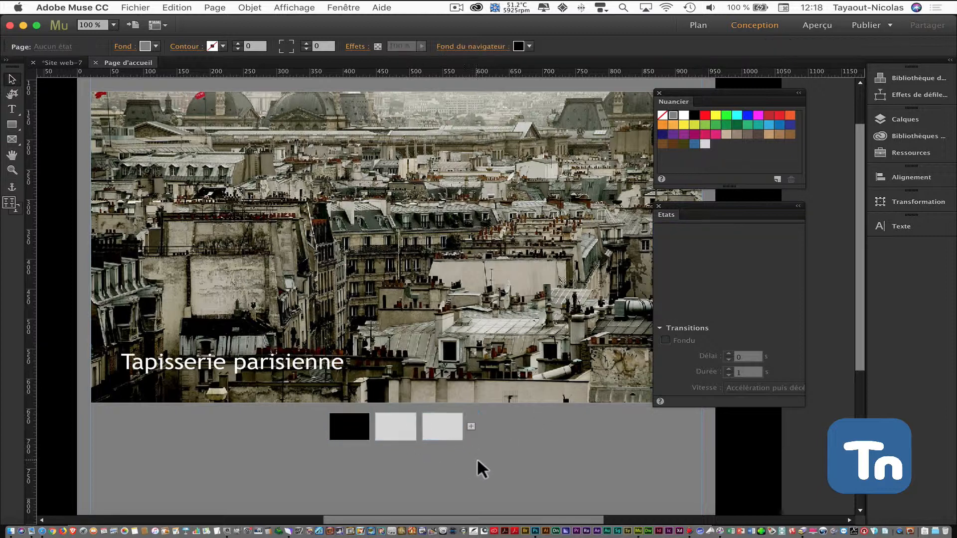
Select all three triggers together and resize each to a width of 20 and a height of 20.
click(407, 436)
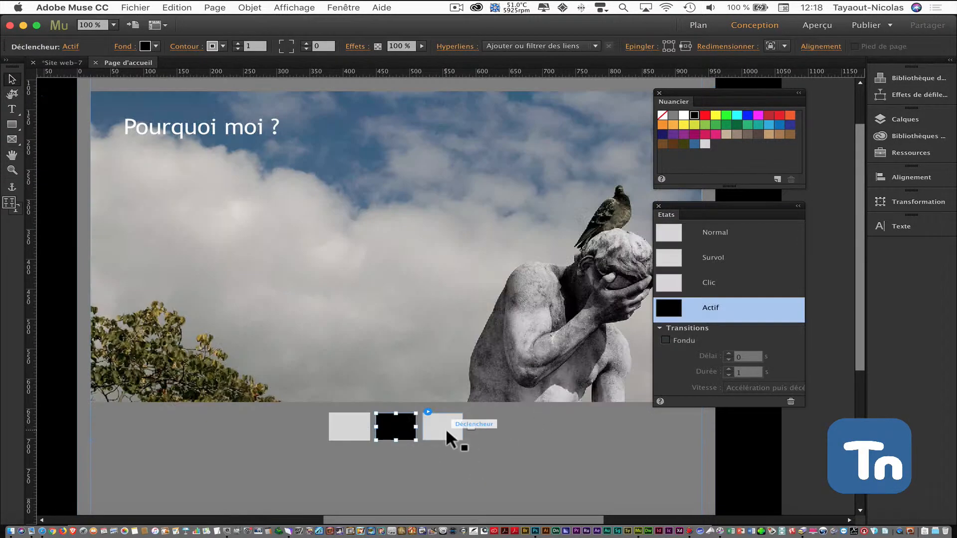
click(445, 428)
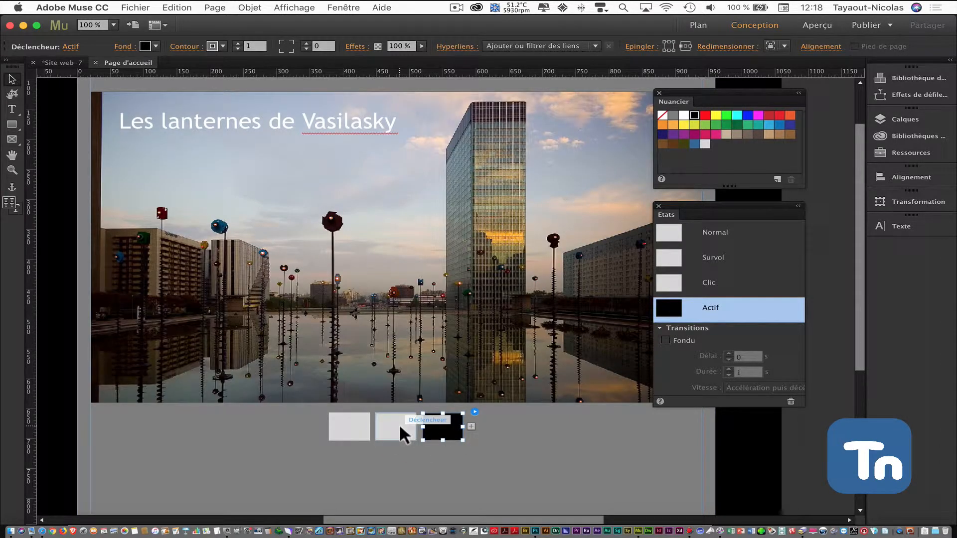
click(399, 424)
click(343, 427)
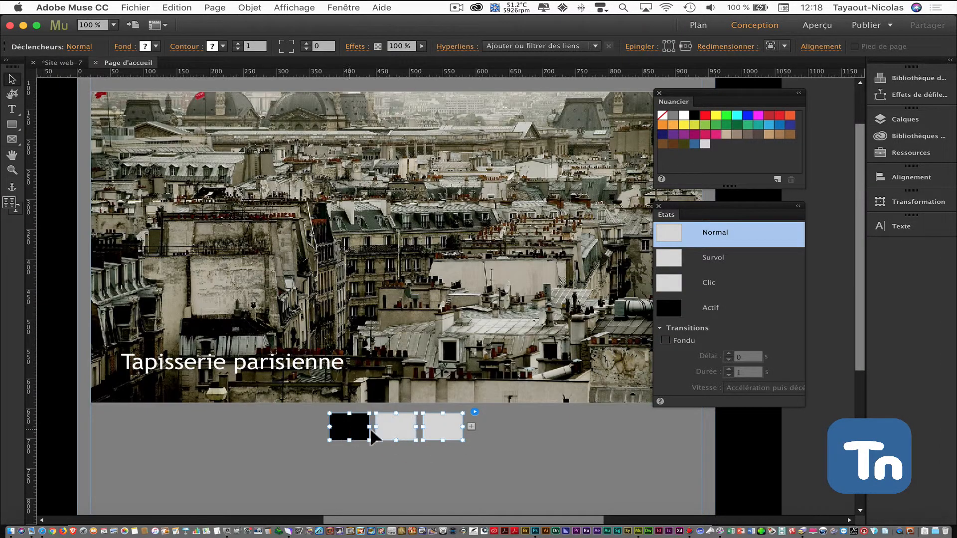
click(906, 203)
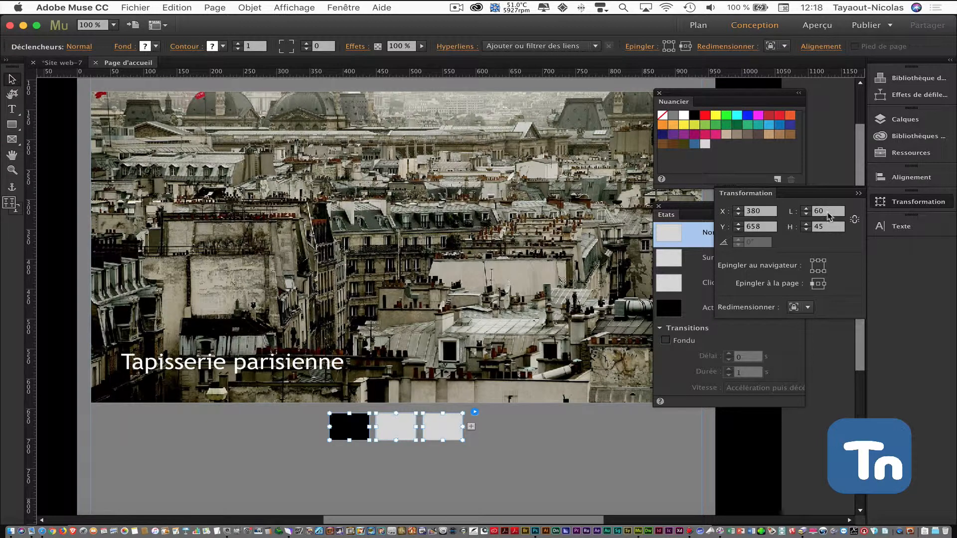
click(828, 214)
text(20)
click(822, 226)
text(20)
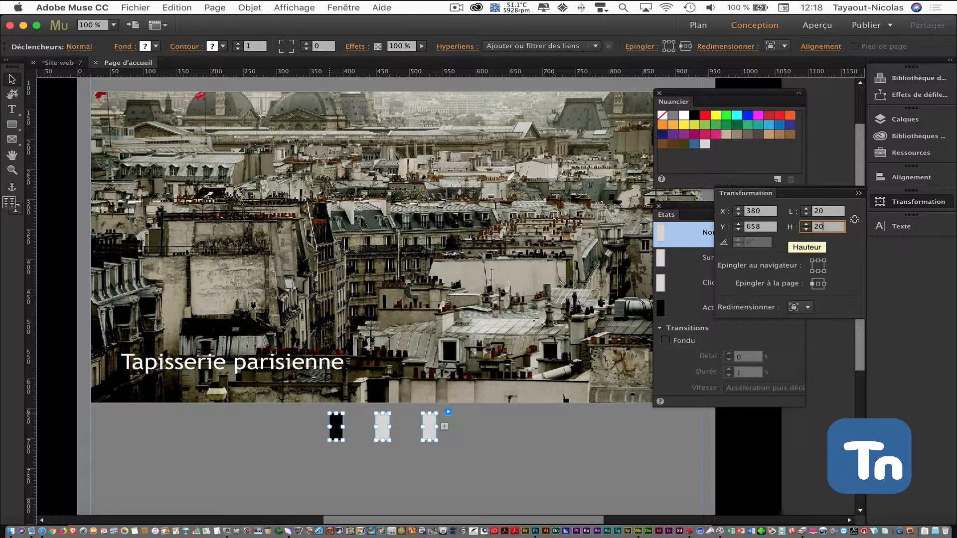
key(Return)
click(415, 448)
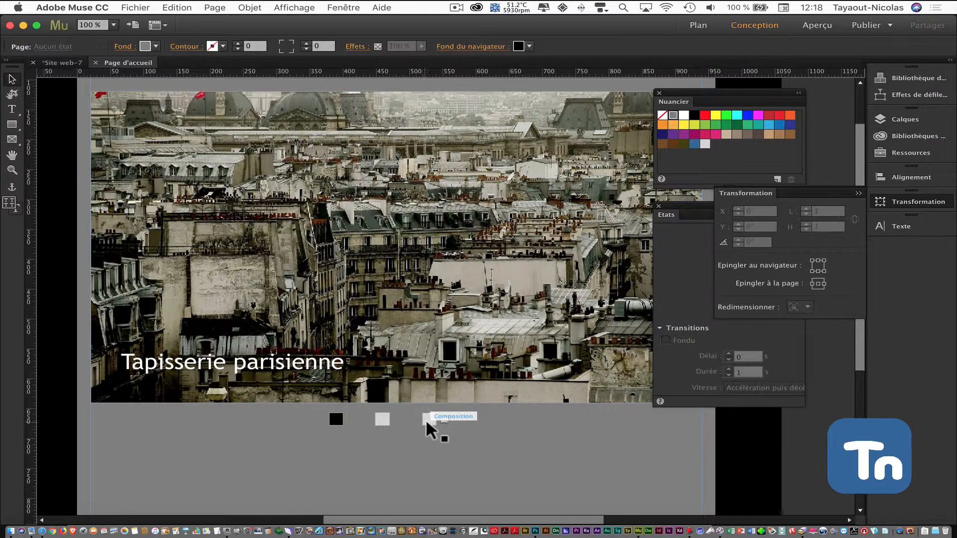
Bring the outer triggers closer to the middle one, moving the third to X 490 and the first to X 410.
click(427, 418)
click(429, 416)
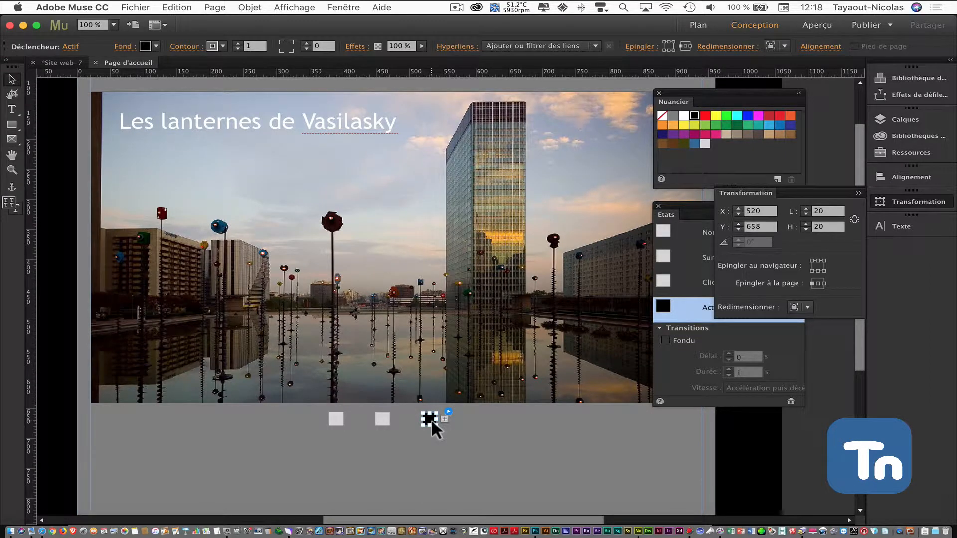
key(shift+Left)
key(shift+Left)
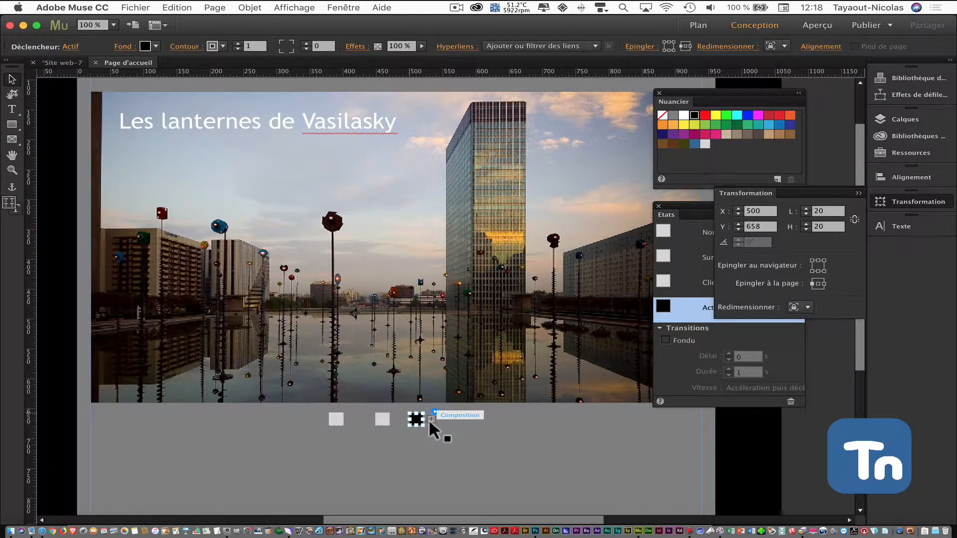
click(338, 419)
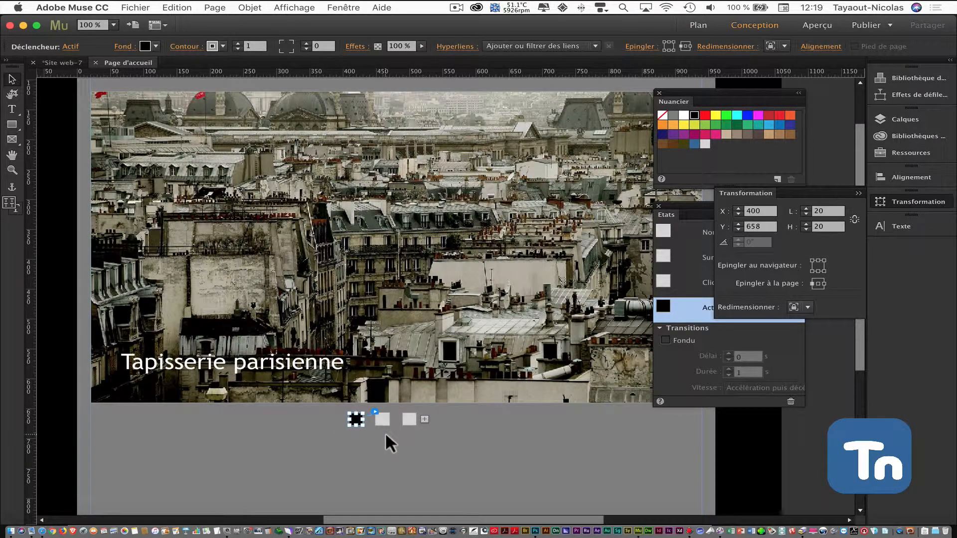
click(401, 433)
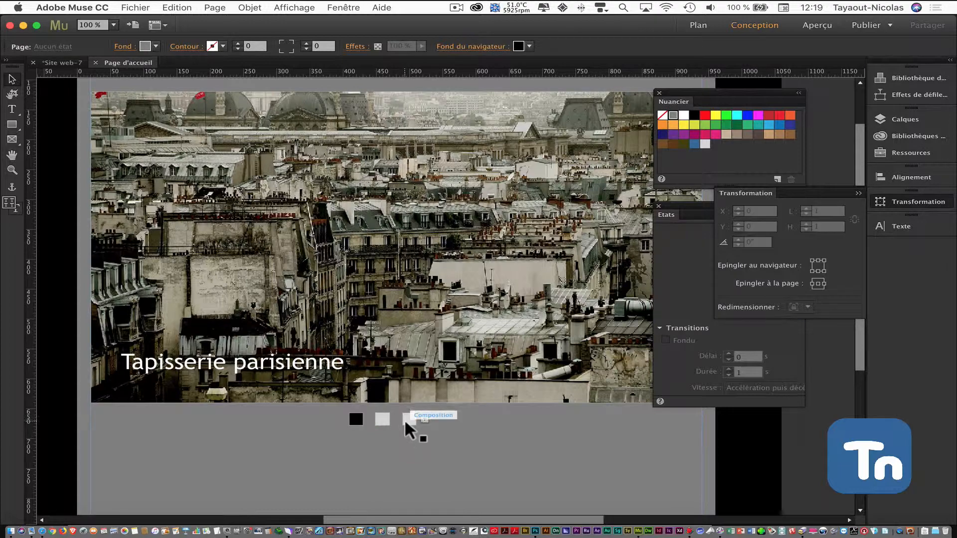
Select all three triggers and distribute them evenly by their horizontal centres.
click(408, 427)
click(411, 419)
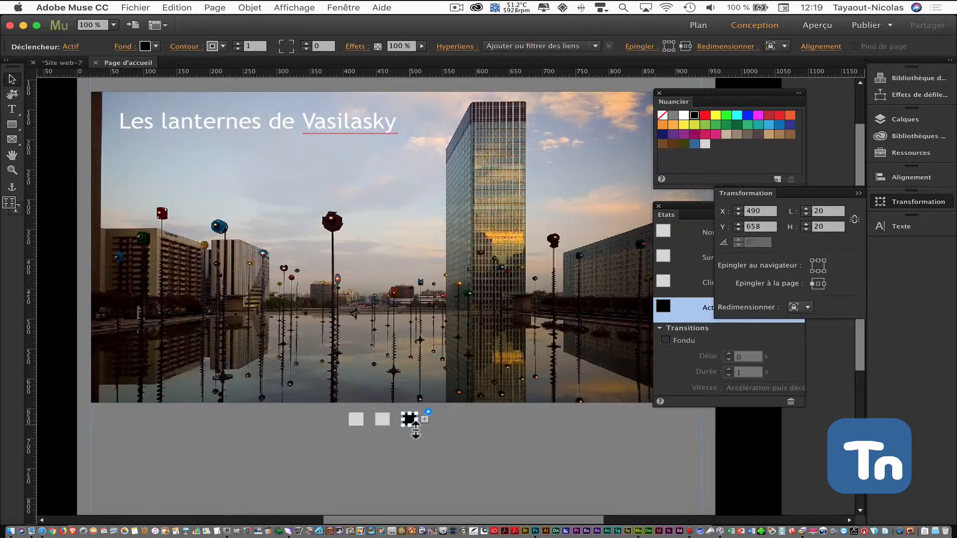
click(382, 418)
click(357, 419)
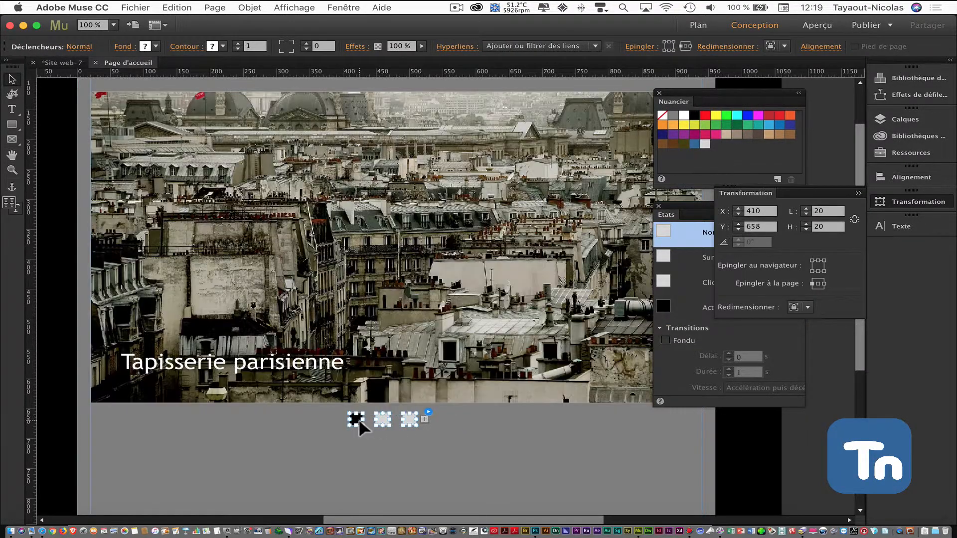
click(911, 177)
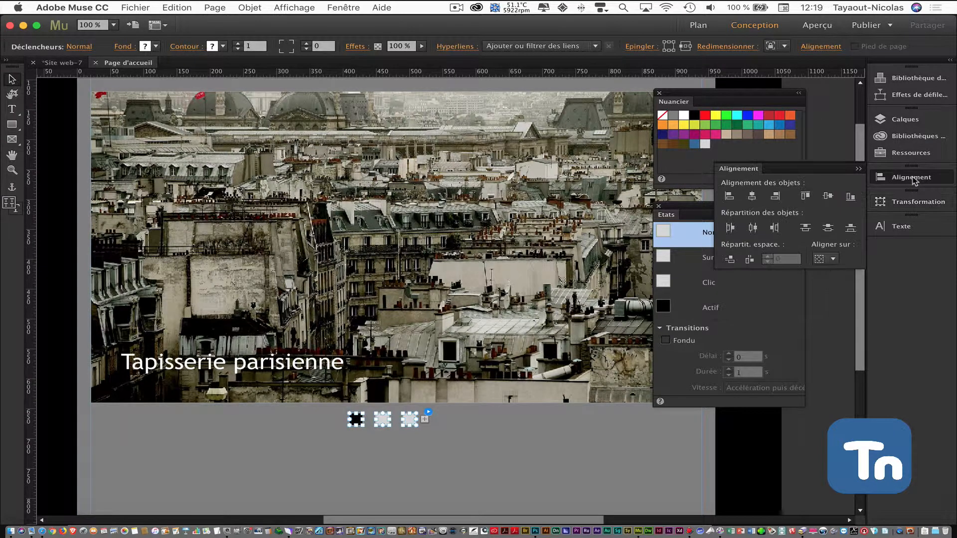
click(753, 228)
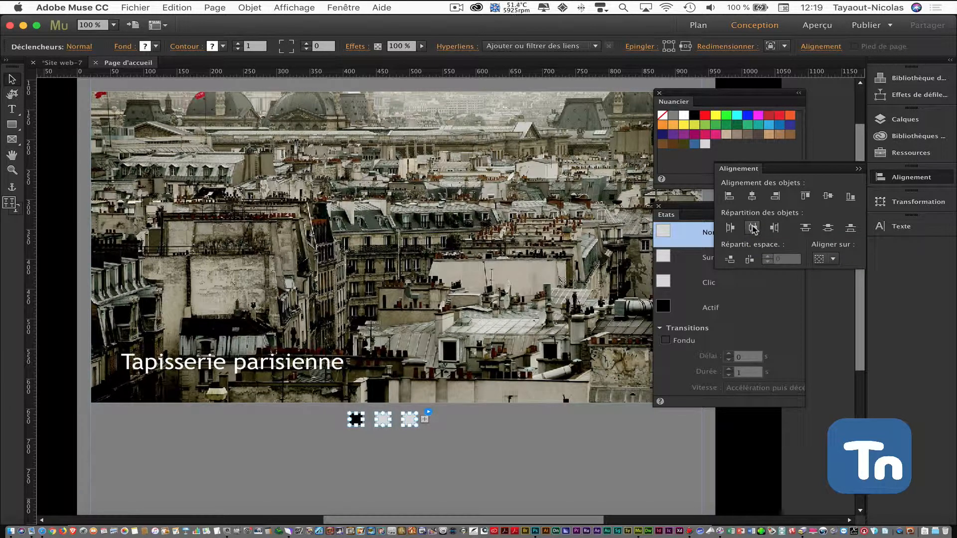
click(410, 466)
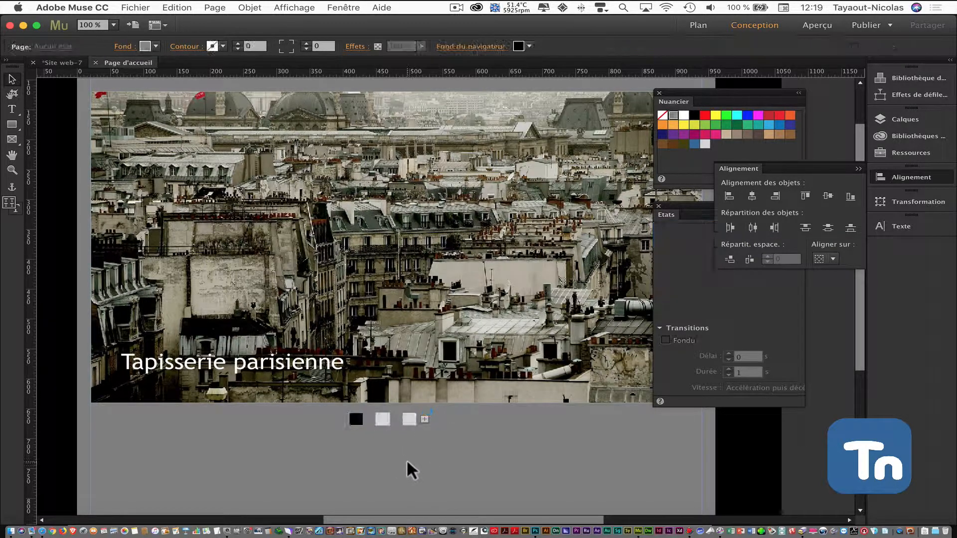
Select the three triggers together and move them slightly right and down so they are centred beneath the image.
click(357, 420)
click(384, 418)
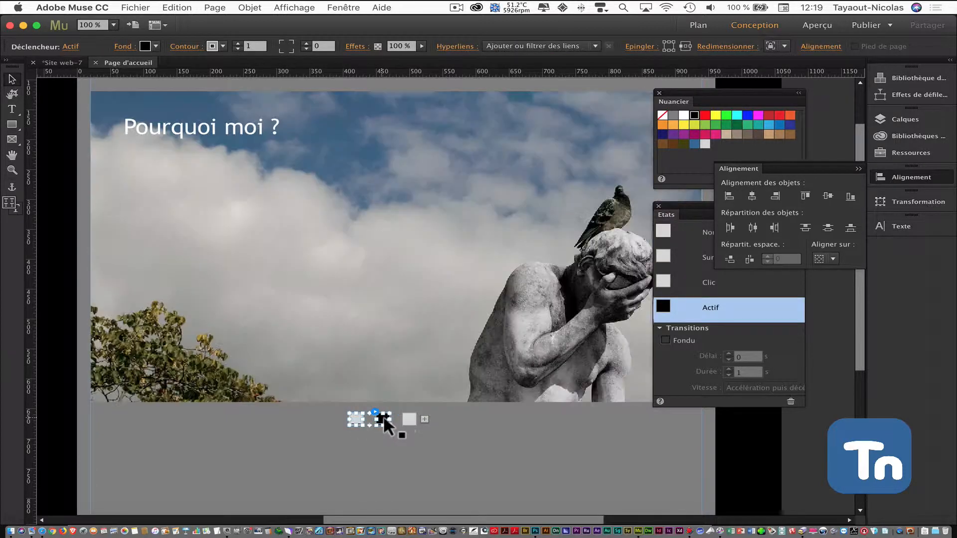
click(409, 418)
mouse_move(383, 417)
mouse_down()
mouse_move(437, 420)
mouse_move(397, 419)
mouse_up()
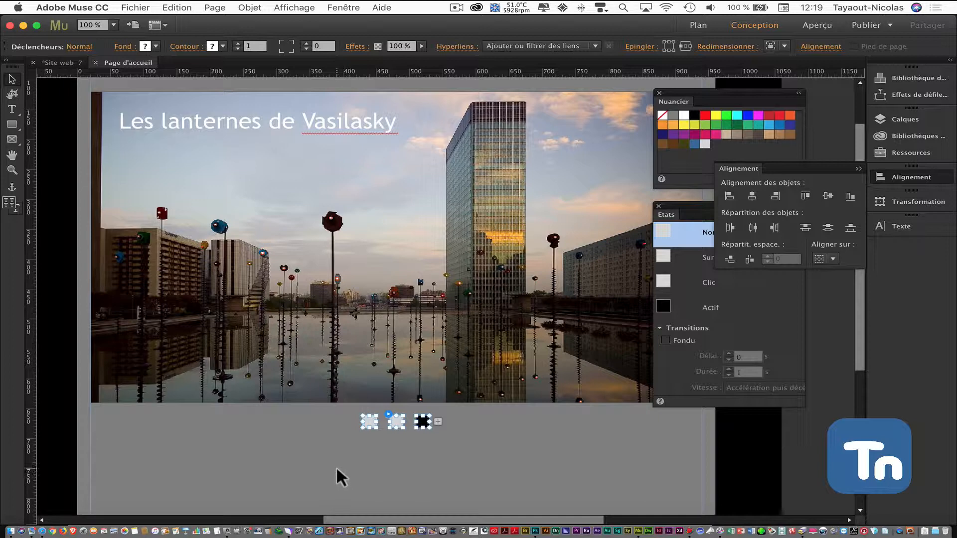
Round all corners of the three triggers with a radius of 50 to make them circles, and deselect them.
click(282, 46)
double_click(316, 46)
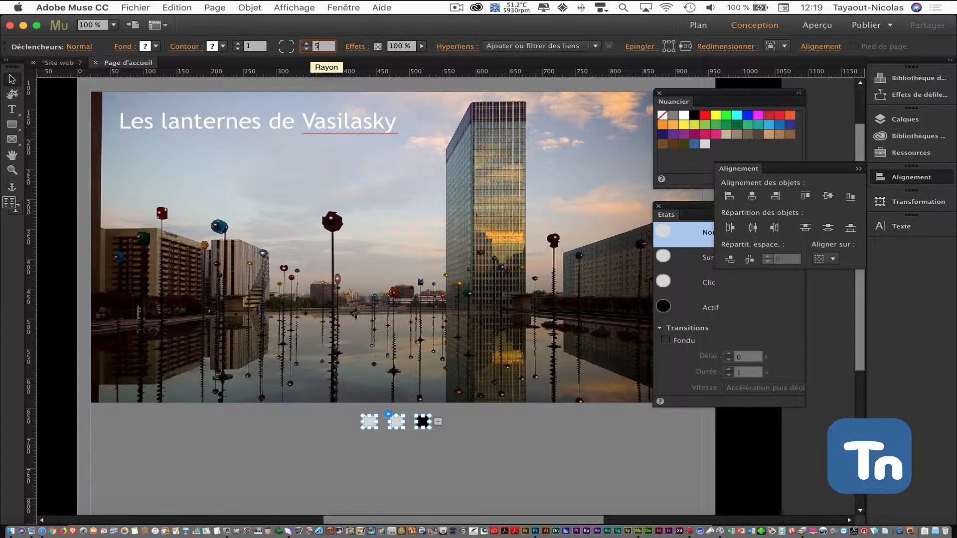
text(50)
key(Return)
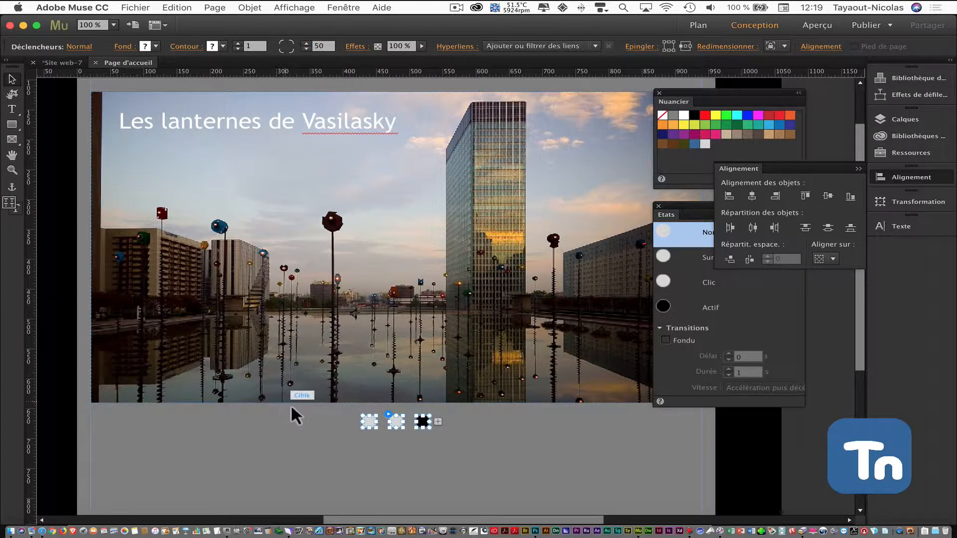
click(325, 422)
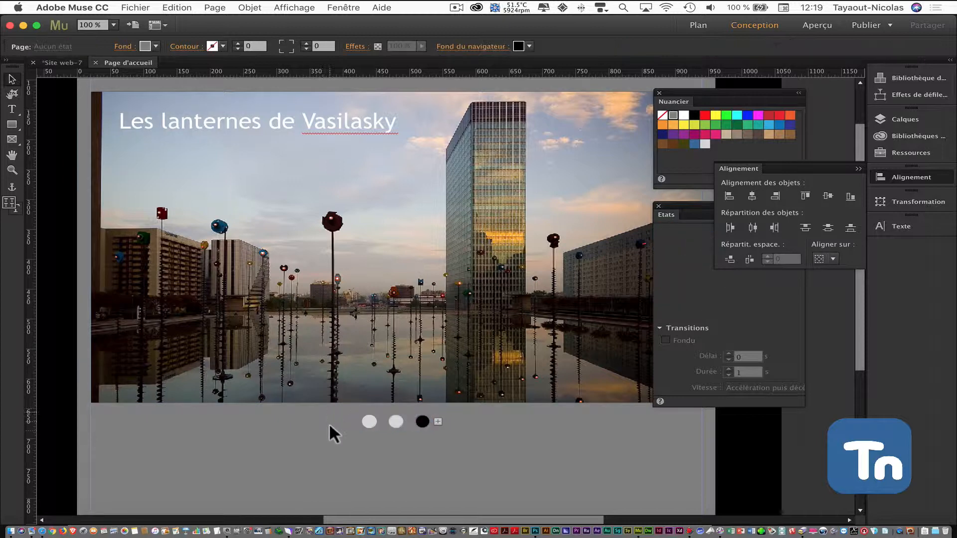
Set the composition widget's transition to Horizontal, then close its options and deselect the trigger.
click(422, 422)
click(423, 422)
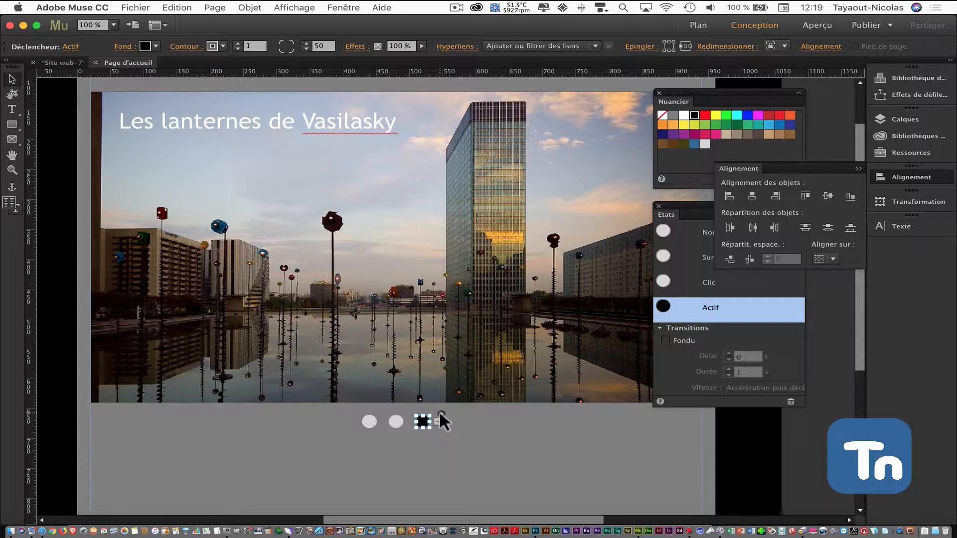
click(442, 414)
click(631, 294)
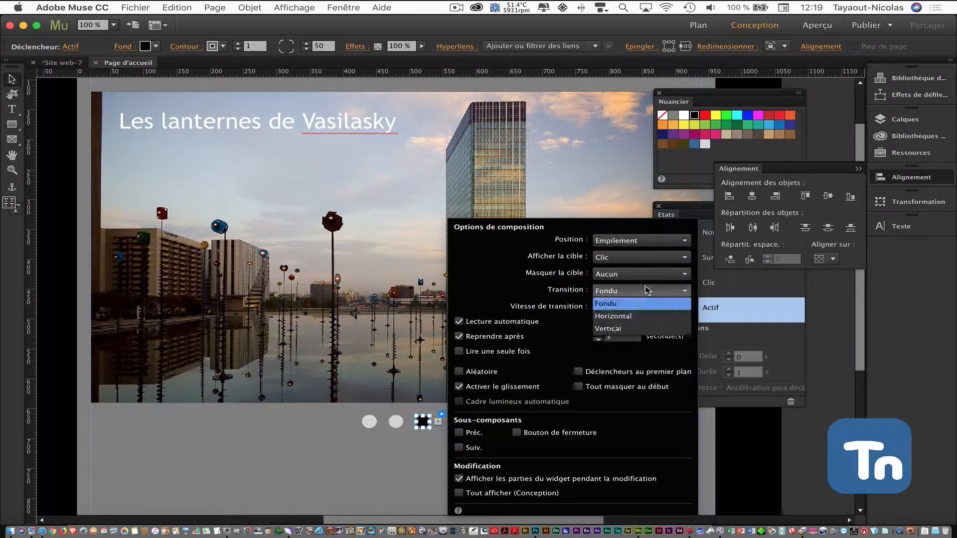
click(632, 317)
click(268, 446)
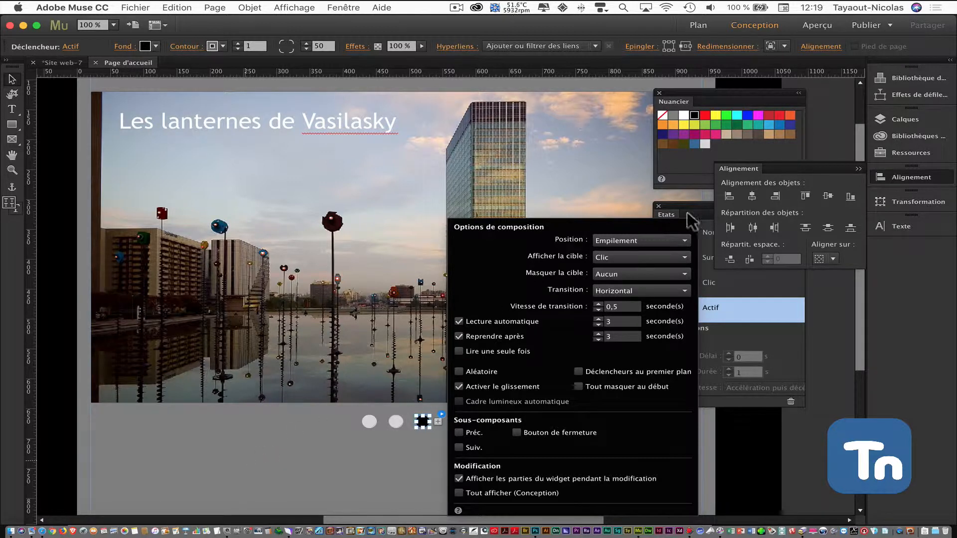
Collapse the Alignment panel and dock the floating Nuancier and Etats panels below the Texte panel in the dock.
click(858, 169)
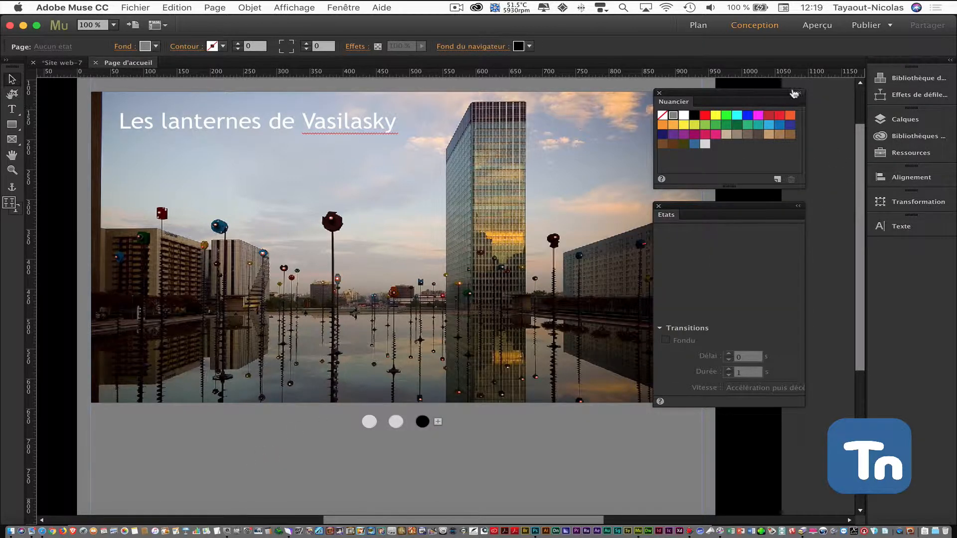
drag(794, 93, 897, 247)
drag(762, 214, 897, 271)
Preview the current page in the browser.
click(135, 7)
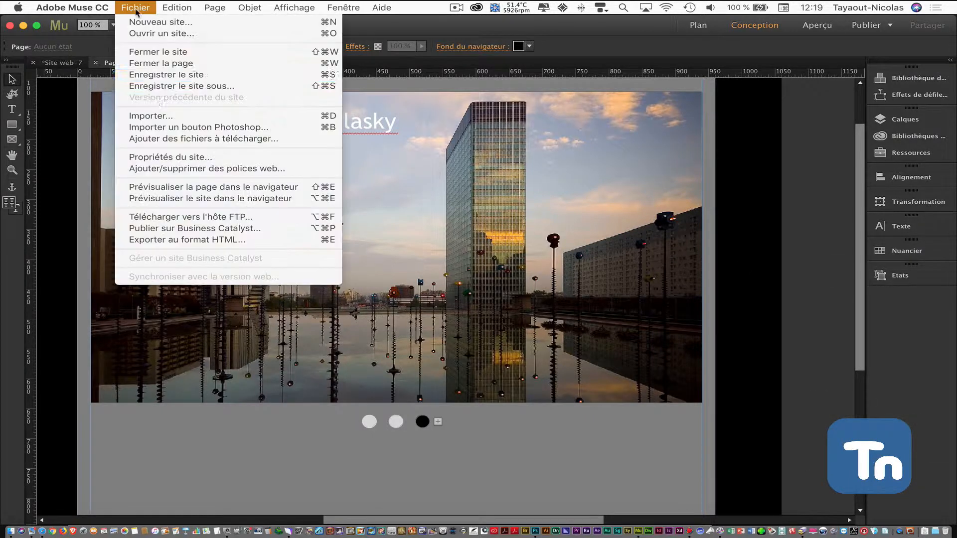
click(269, 188)
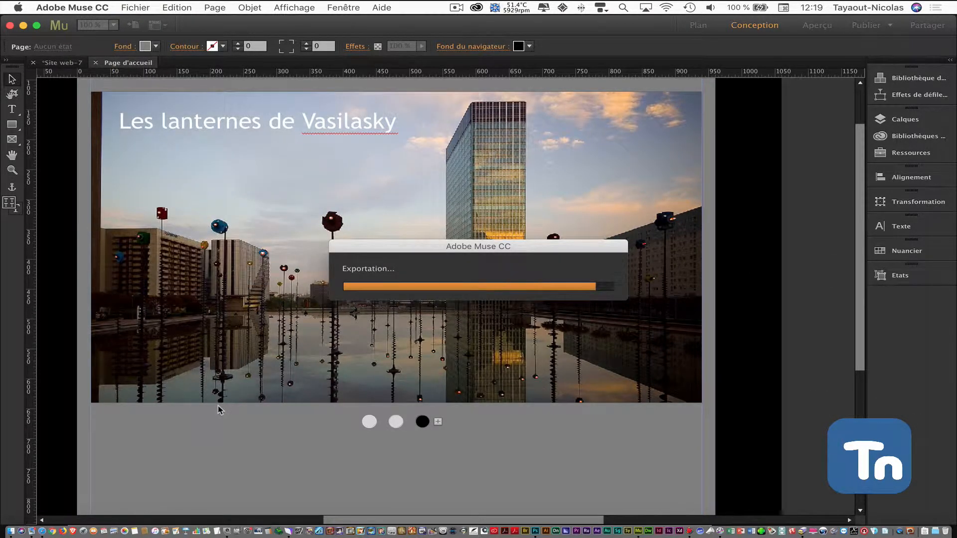